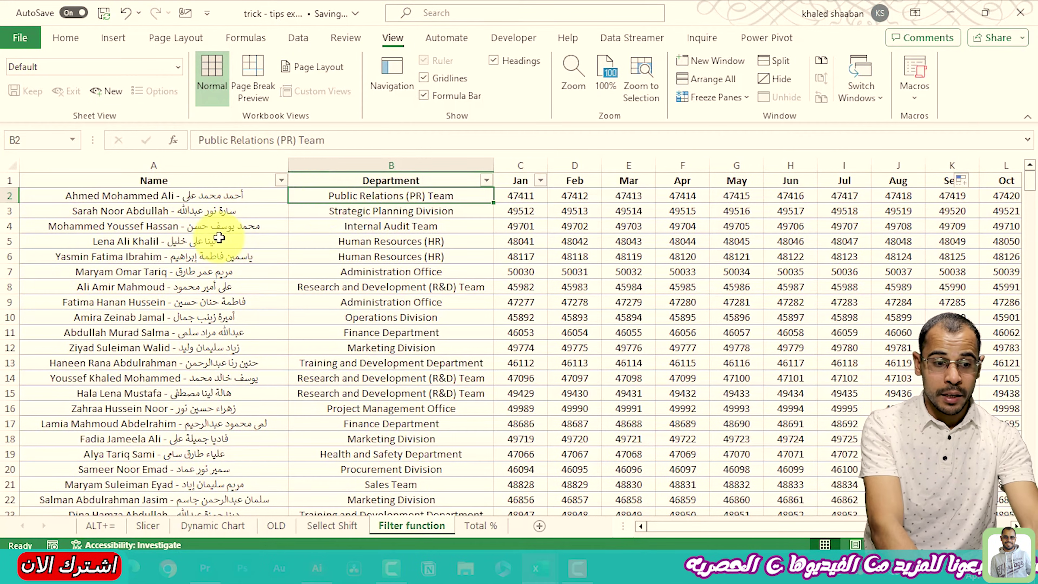
Browse the employee table from the Name column across to Dec and down to row 39.
{"action": "left_click", "coordinate": [219, 238]}
{"action": "left_click_drag", "start_coordinate": [191, 162], "coordinate": [356, 202]}
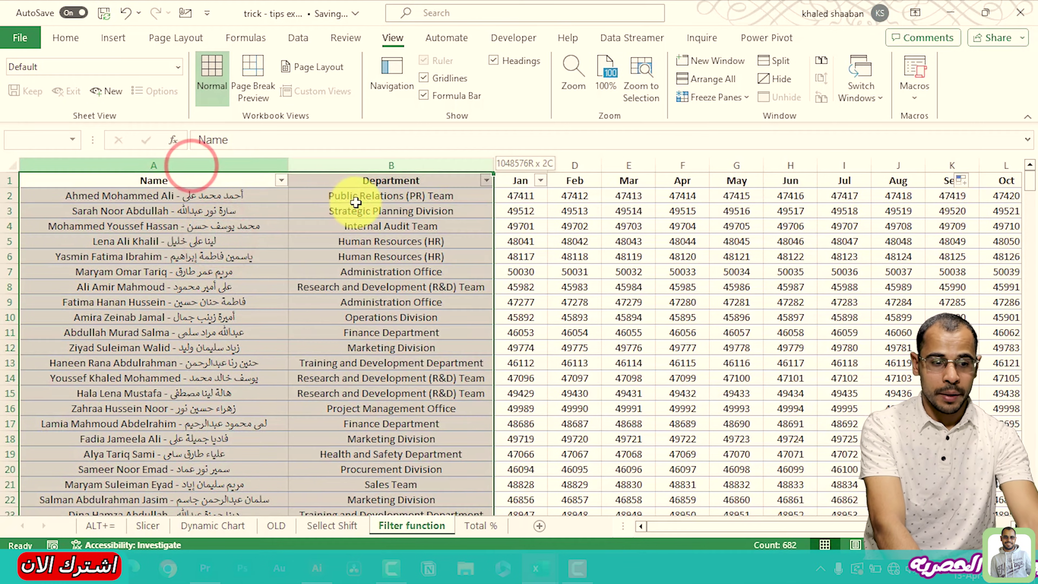
{"action": "left_click", "coordinate": [356, 202]}
{"action": "key", "text": "Right"}
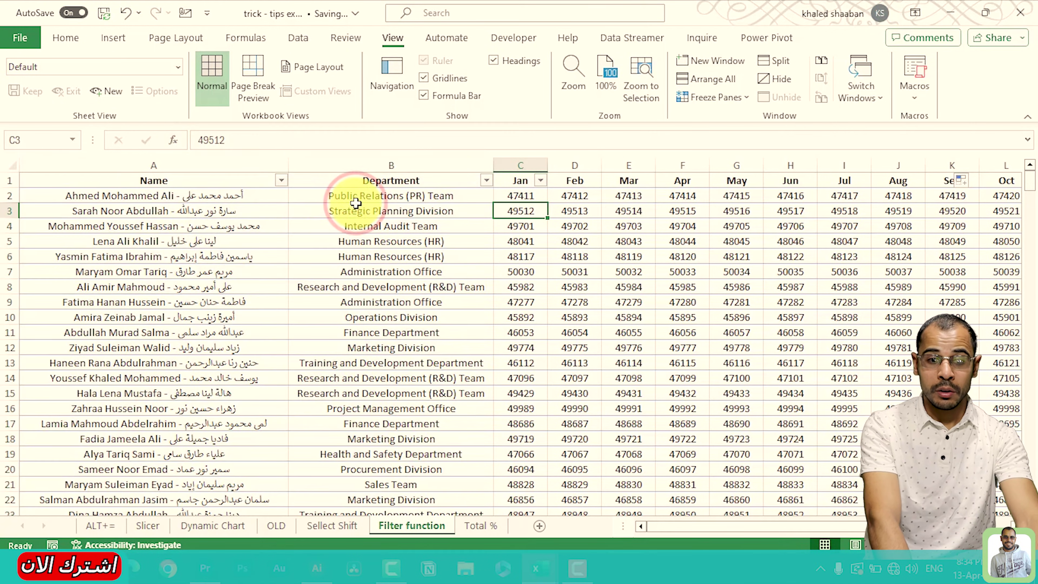
{"action": "key", "text": "ctrl+Right"}
{"action": "key", "text": "Down"}
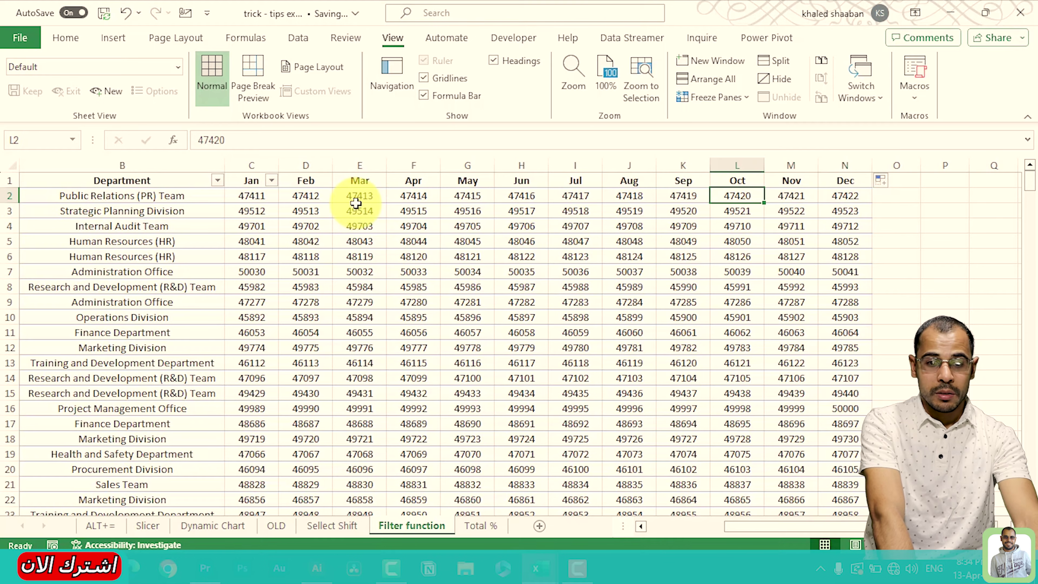
{"action": "key", "text": "ctrl+Left"}
{"action": "key", "text": "Down"}
{"action": "key", "text": "Down"}
{"action": "key", "text": "Down"}
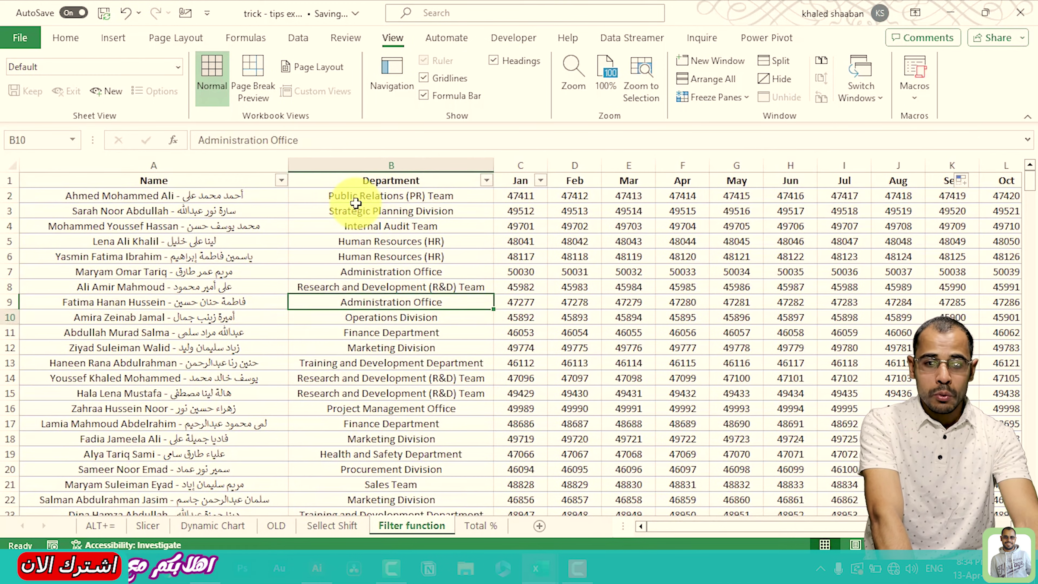
{"action": "key", "text": "Down"}
{"action": "key", "text": "Down"}
{"action": "key", "text": "Down"}
{"action": "key", "text": "Down"}
{"action": "key", "text": "Down"}
{"action": "key", "text": "Down"}
{"action": "key", "text": "Right"}
{"action": "key", "text": "Right"}
{"action": "key", "text": "Right"}
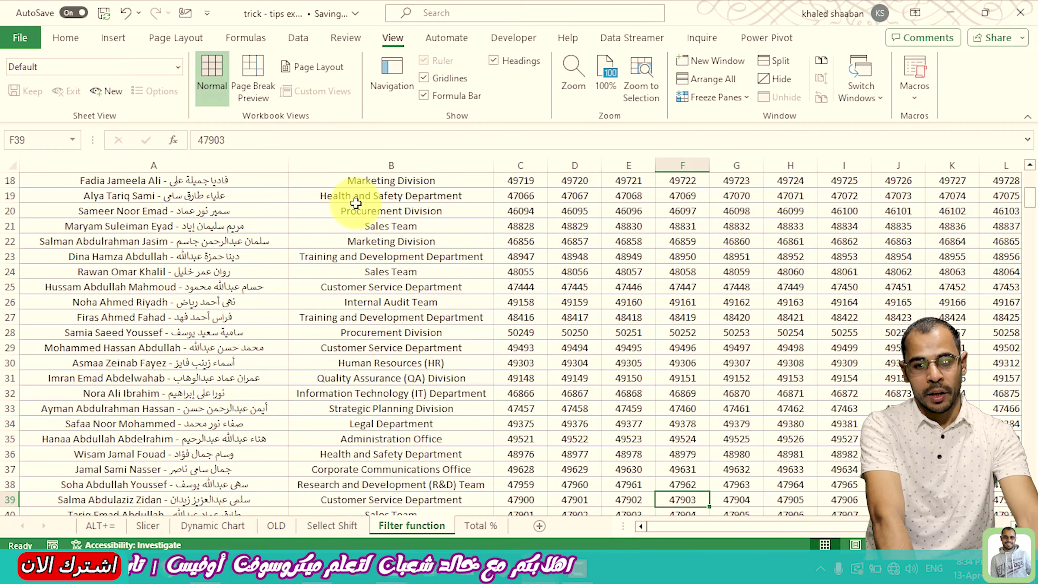
{"action": "key", "text": "Right"}
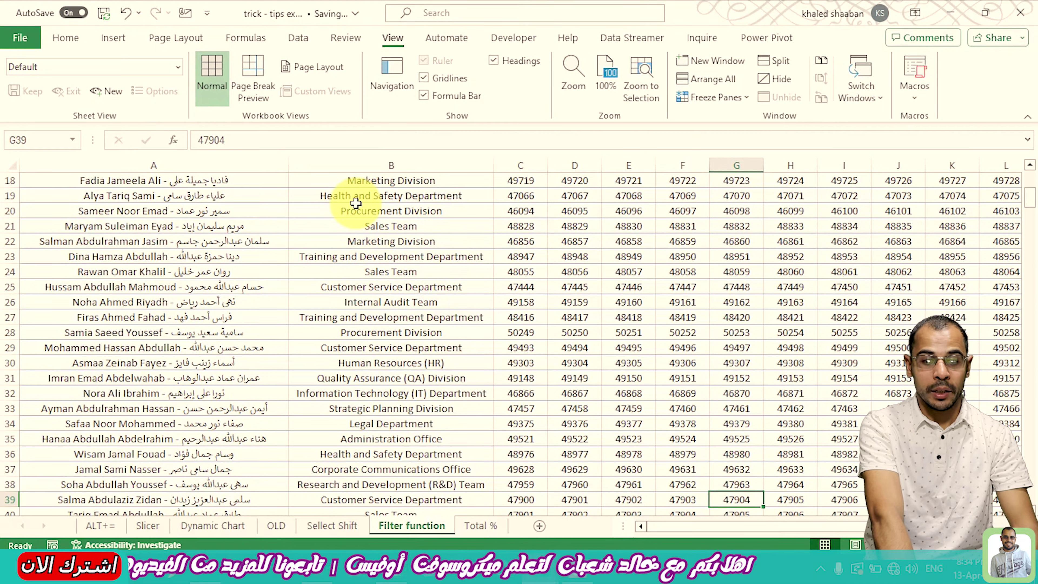
{"action": "key", "text": "Right"}
{"action": "key", "text": "Left"}
{"action": "key", "text": "ctrl+Left"}
{"action": "key", "text": "Right"}
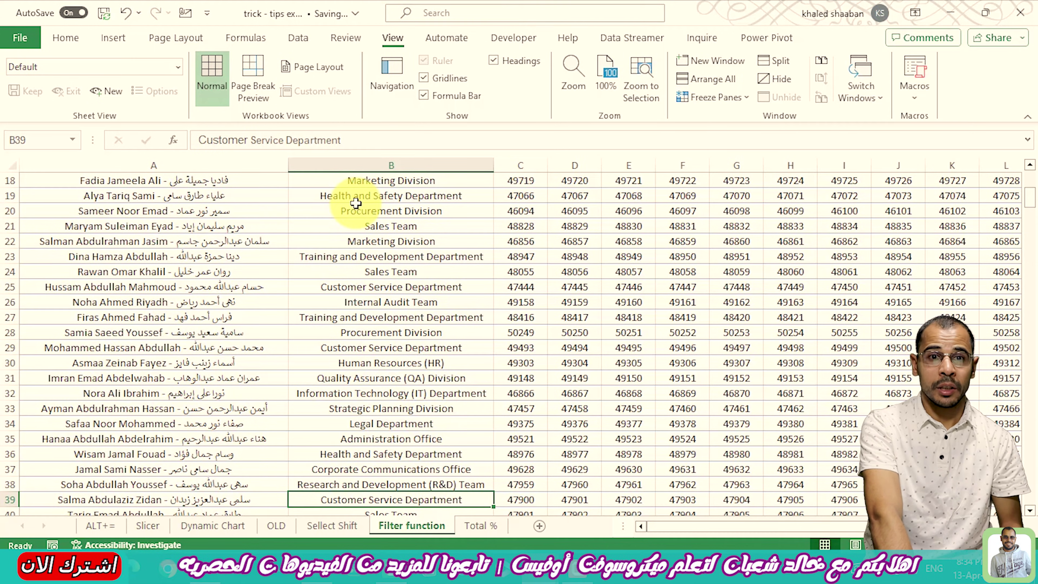
Jump back to the header row, check column F down to row 36, then return to the top-left.
{"action": "key", "text": "ctrl+Up"}
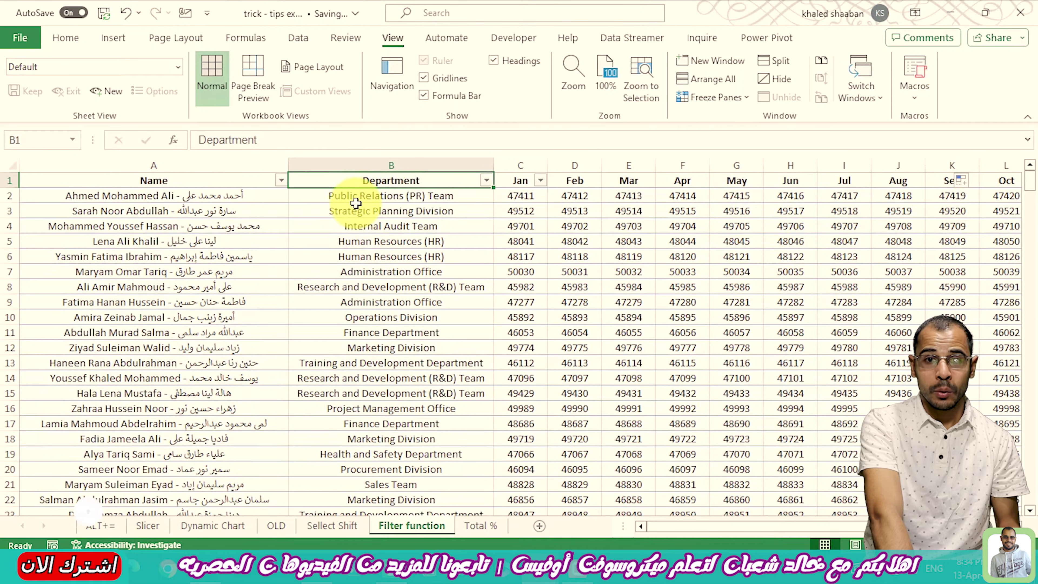
{"action": "key", "text": "Right"}
{"action": "key", "text": "Right"}
{"action": "key", "text": "Right"}
{"action": "key", "text": "Right"}
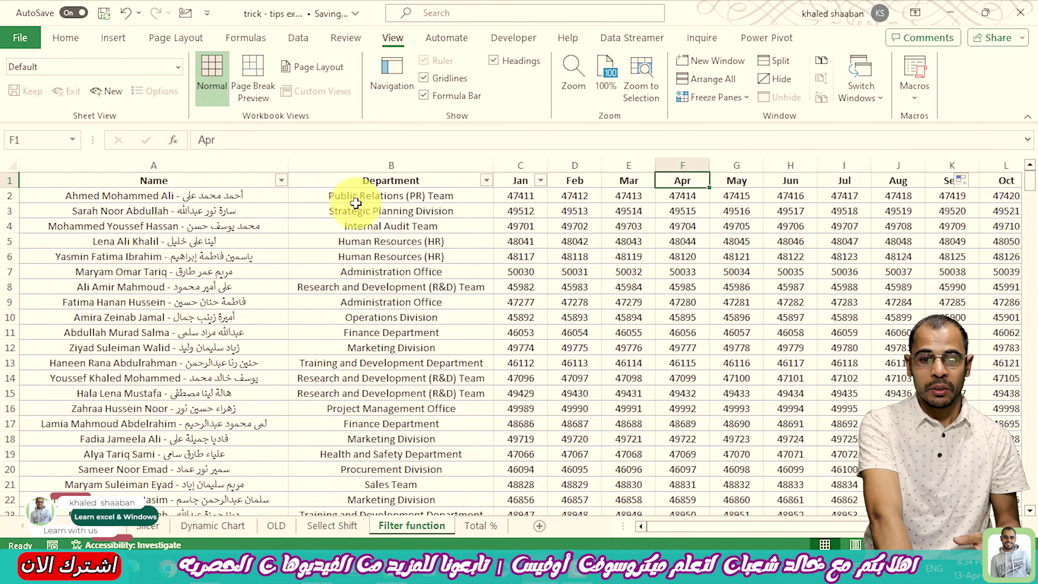
{"action": "key", "text": "Down"}
{"action": "key", "text": "Down"}
{"action": "key", "text": "Down"}
{"action": "key", "text": "Down"}
{"action": "key", "text": "Down"}
{"action": "key", "text": "Down"}
{"action": "key", "text": "Down"}
{"action": "key", "text": "Down"}
{"action": "key", "text": "Down"}
{"action": "key", "text": "Down"}
{"action": "key", "text": "Down"}
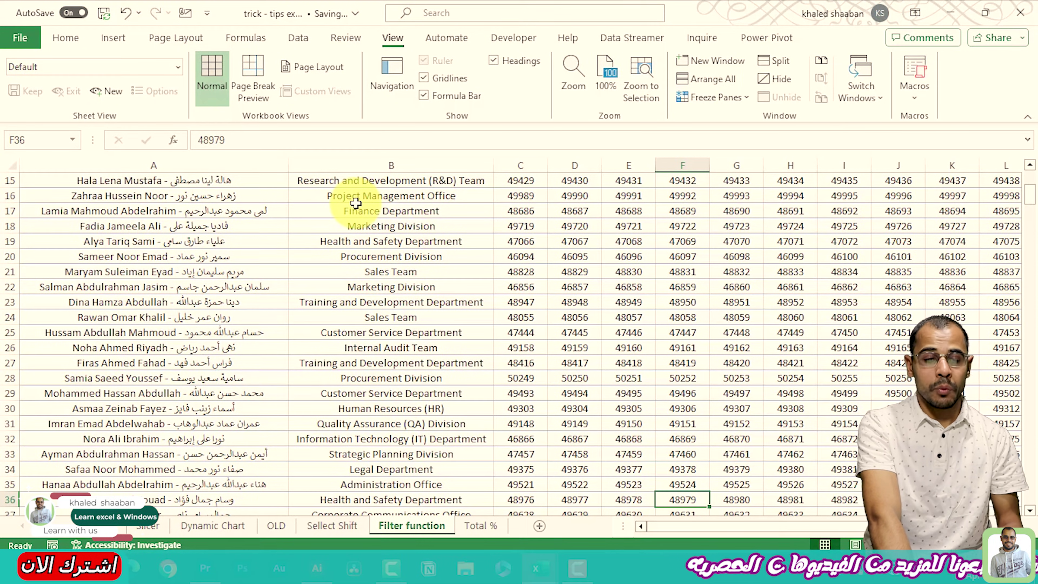
{"action": "key", "text": "Right"}
{"action": "key", "text": "Right"}
{"action": "key", "text": "Right"}
{"action": "key", "text": "Right"}
{"action": "key", "text": "Right"}
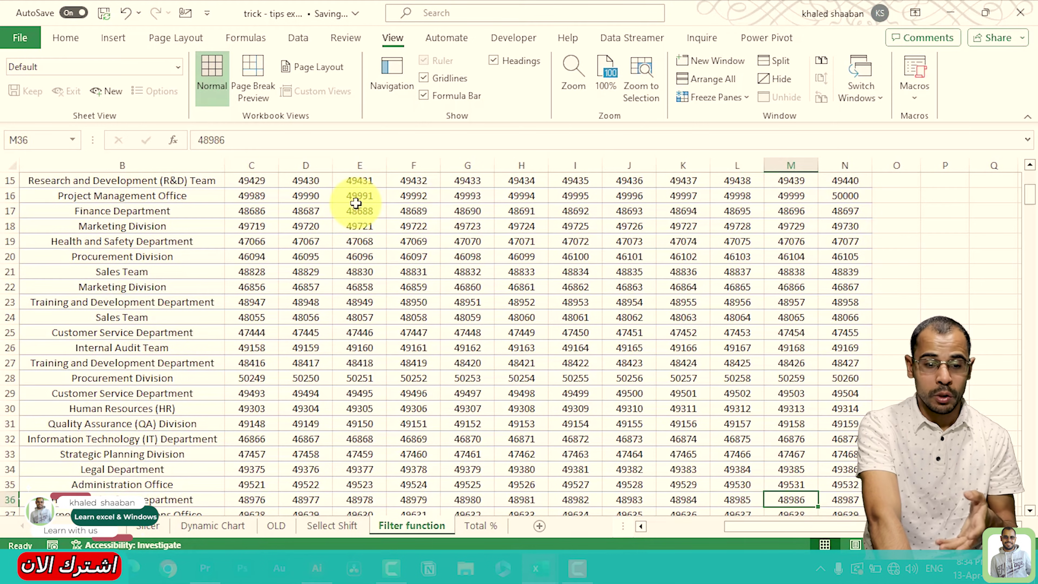
{"action": "key", "text": "Right"}
{"action": "key", "text": "Right"}
{"action": "key", "text": "Right"}
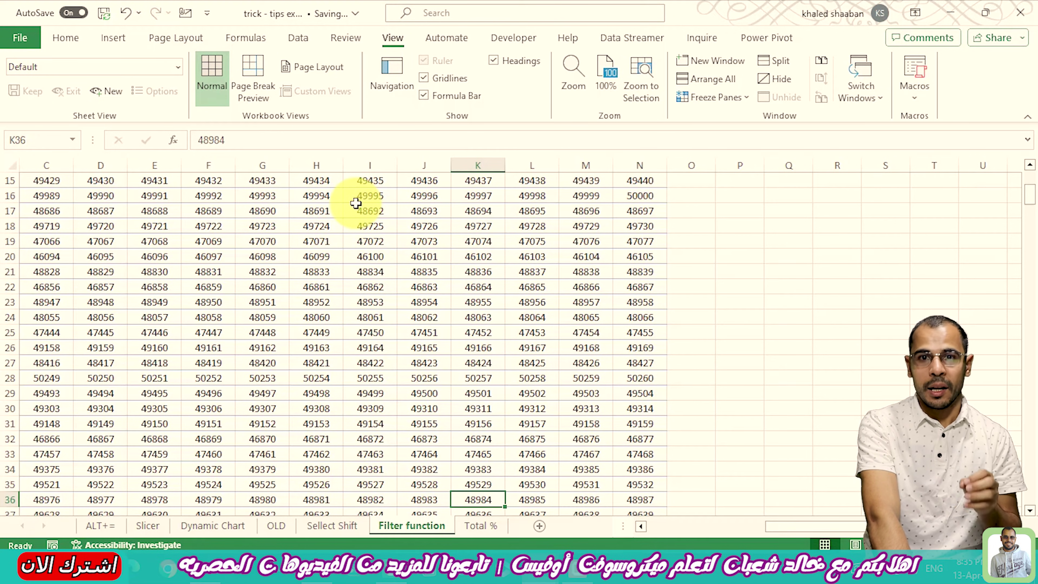
{"action": "key", "text": "ctrl+Home"}
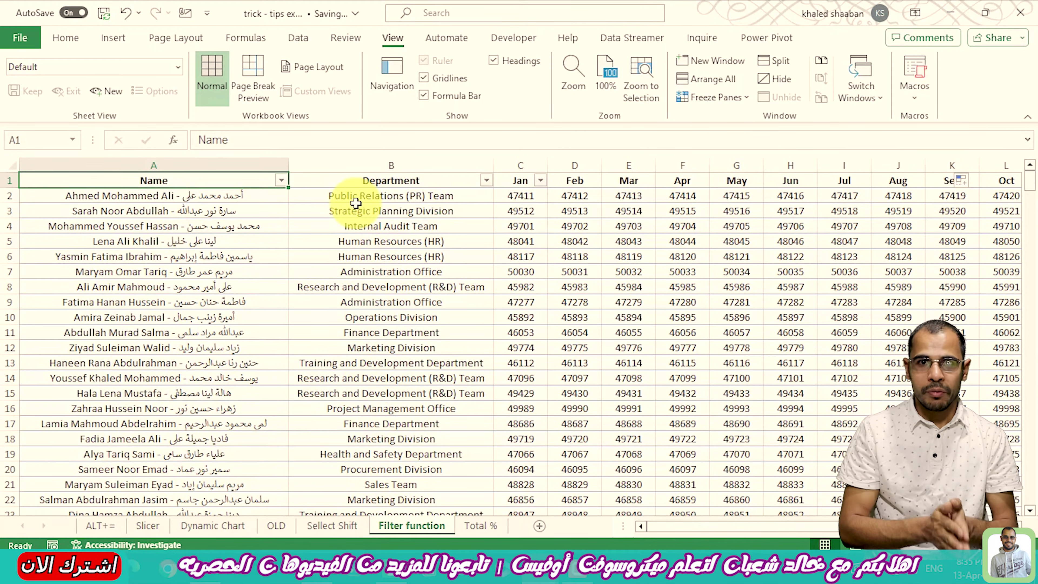
Select a single data cell and bring up the Freeze Panes options on the View tab.
{"action": "left_click", "coordinate": [210, 207]}
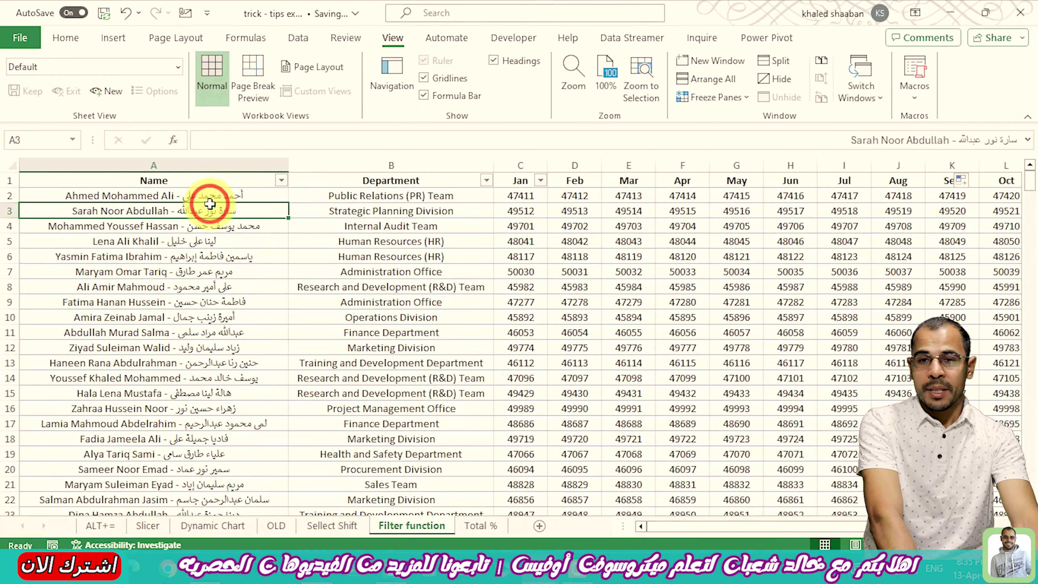
{"action": "left_click", "coordinate": [7, 180]}
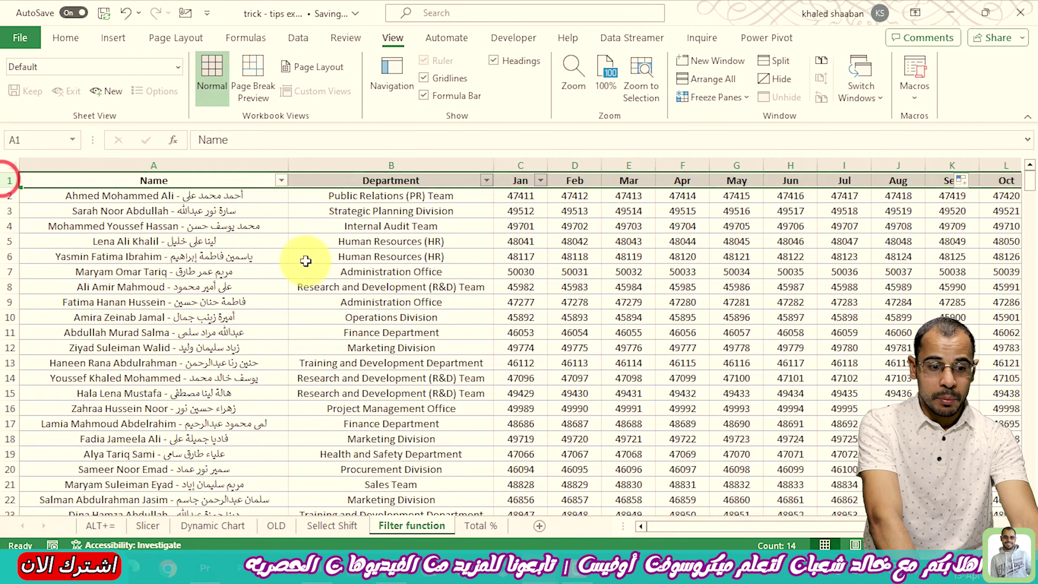
{"action": "left_click_drag", "start_coordinate": [373, 289], "coordinate": [712, 223]}
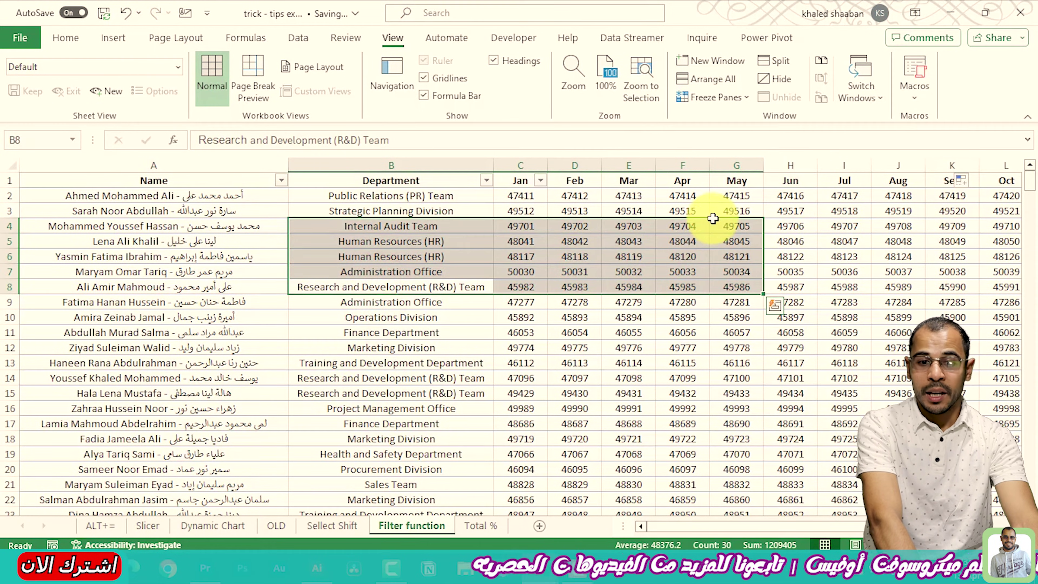
{"action": "left_click", "coordinate": [883, 214]}
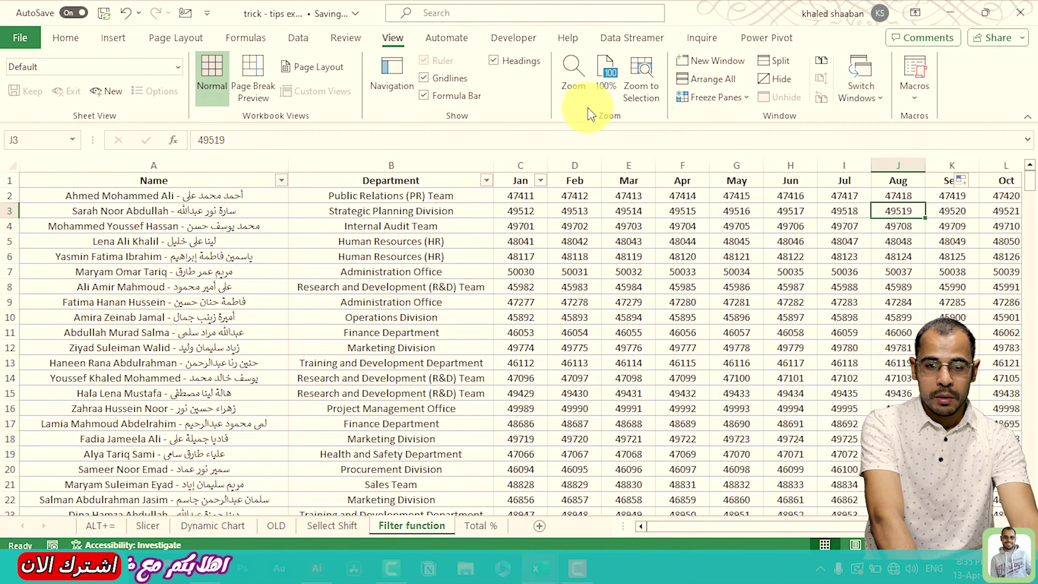
{"action": "left_click", "coordinate": [742, 98]}
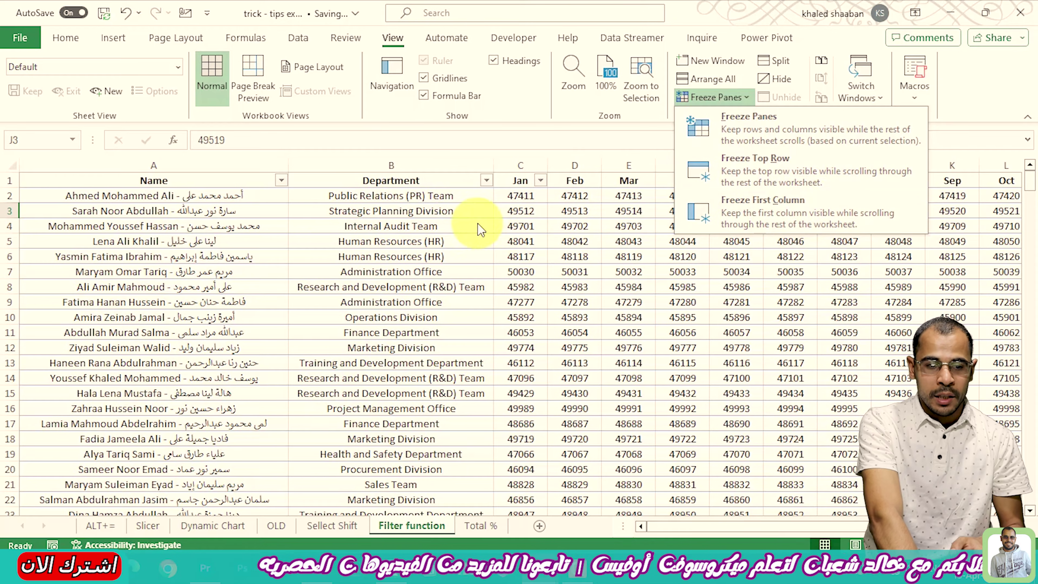
Freeze the first column, then move right through the months to confirm the names stay visible.
{"action": "left_click", "coordinate": [751, 209]}
{"action": "left_click", "coordinate": [205, 210]}
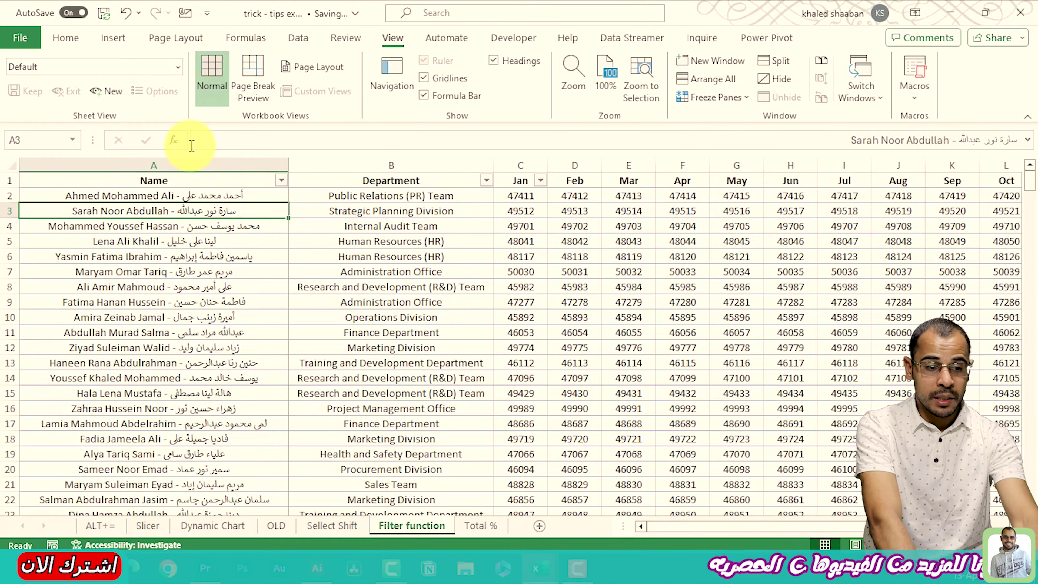
{"action": "key", "text": "Right"}
{"action": "key", "text": "Right"}
{"action": "key", "text": "Right"}
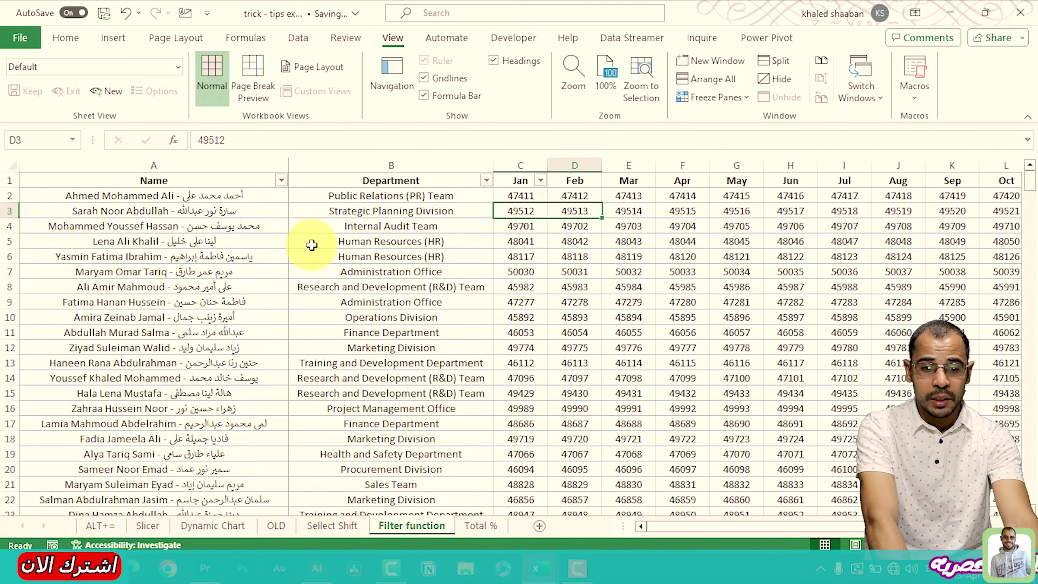
{"action": "key", "text": "Right"}
{"action": "key", "text": "Right"}
{"action": "key", "text": "Right"}
{"action": "key", "text": "Right"}
{"action": "key", "text": "Right"}
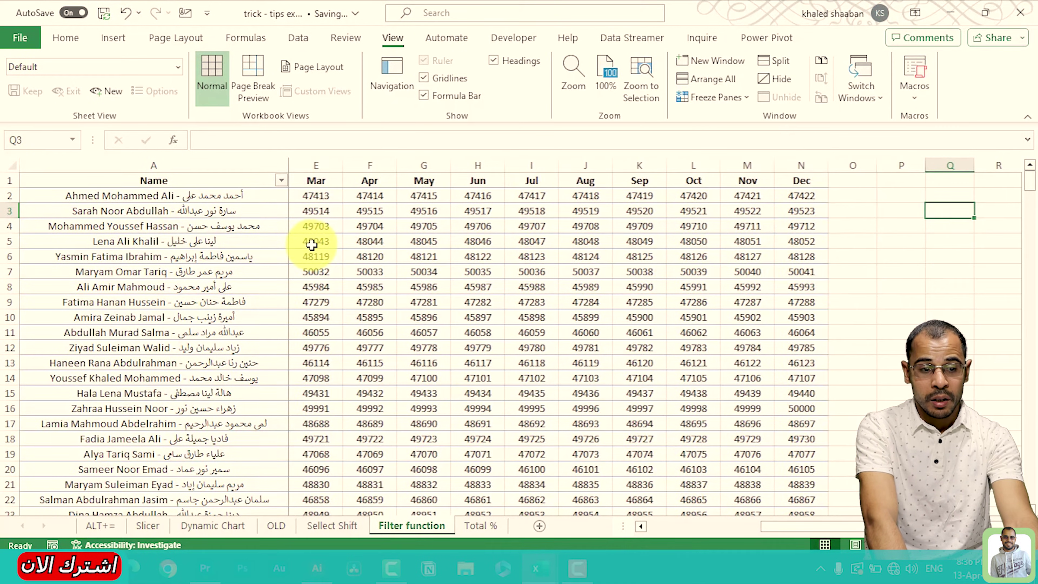
{"action": "key", "text": "Right"}
{"action": "key", "text": "Right"}
{"action": "key", "text": "Right"}
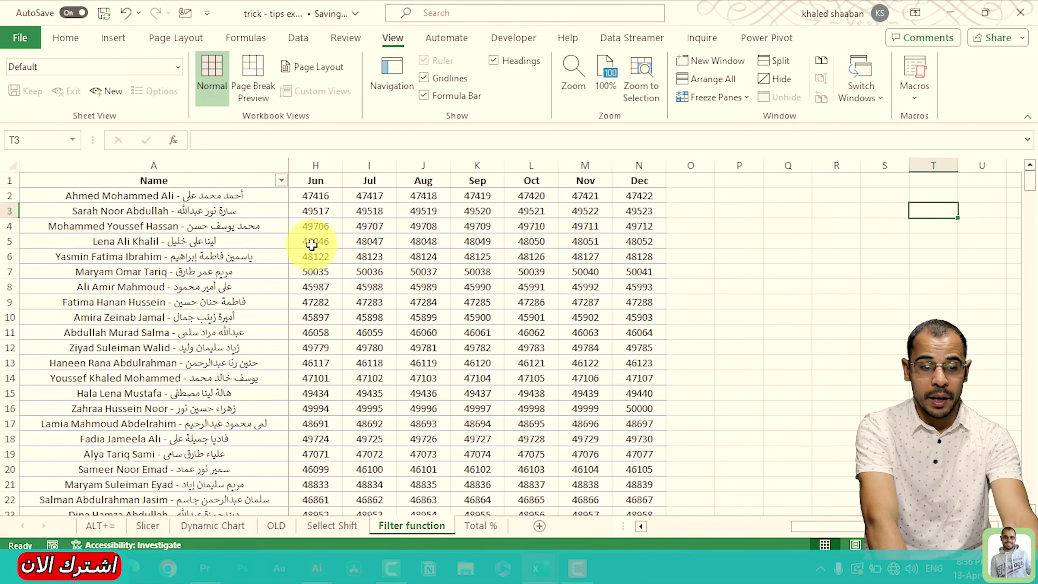
{"action": "key", "text": "Left"}
{"action": "key", "text": "Left"}
Return to the Name header A1, then move to the first Department entry B2.
{"action": "key", "text": "Left"}
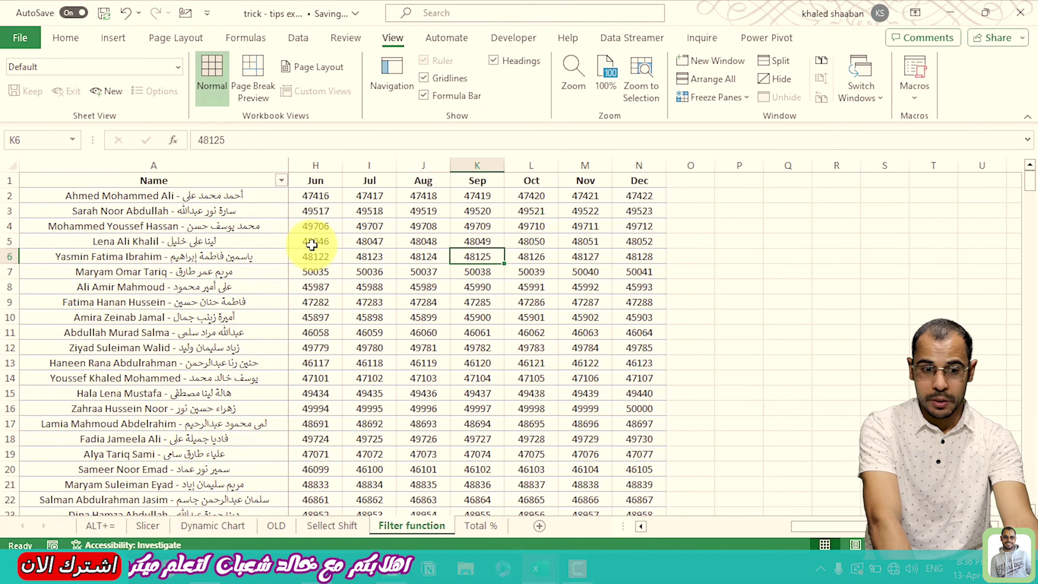
{"action": "key", "text": "Left"}
{"action": "key", "text": "Left"}
{"action": "key", "text": "Left"}
{"action": "key", "text": "Left"}
{"action": "key", "text": "Left"}
{"action": "key", "text": "Right"}
{"action": "key", "text": "Right"}
{"action": "key", "text": "Left"}
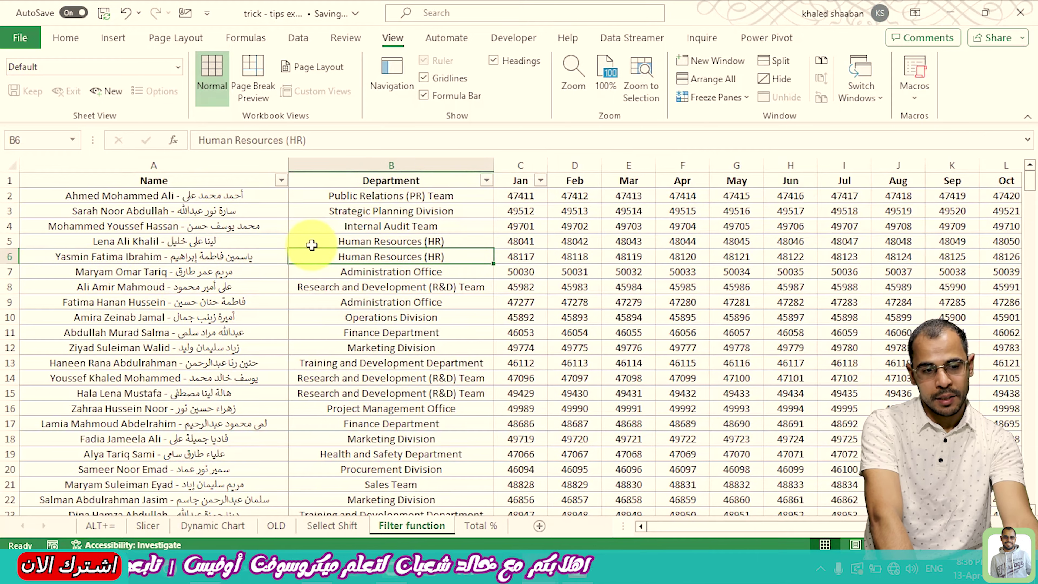
{"action": "key", "text": "Left"}
{"action": "key", "text": "ctrl+Up"}
{"action": "key", "text": "Right"}
{"action": "key", "text": "Down"}
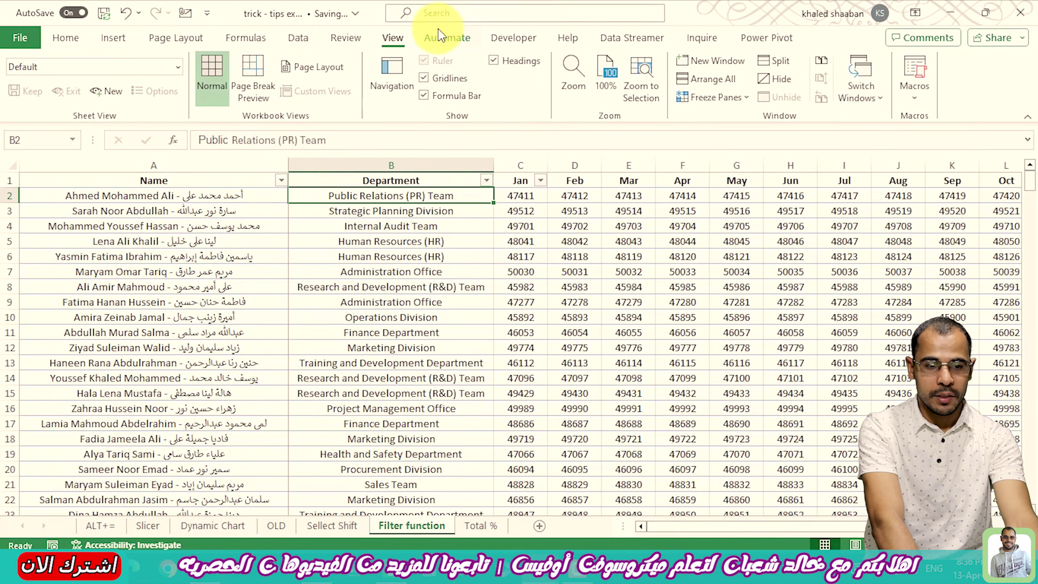
{"action": "left_click", "coordinate": [396, 40]}
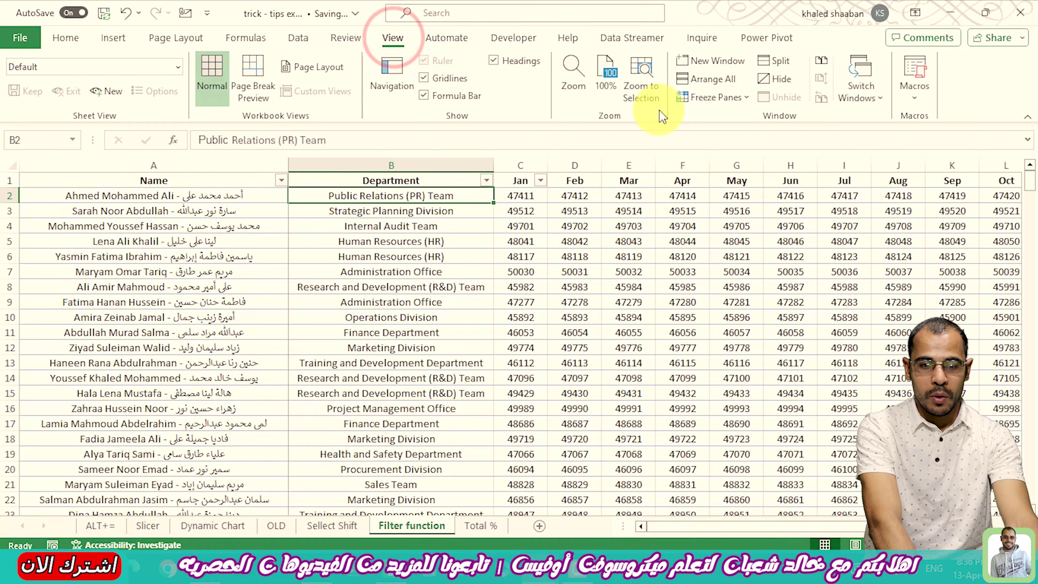
{"action": "left_click", "coordinate": [712, 98]}
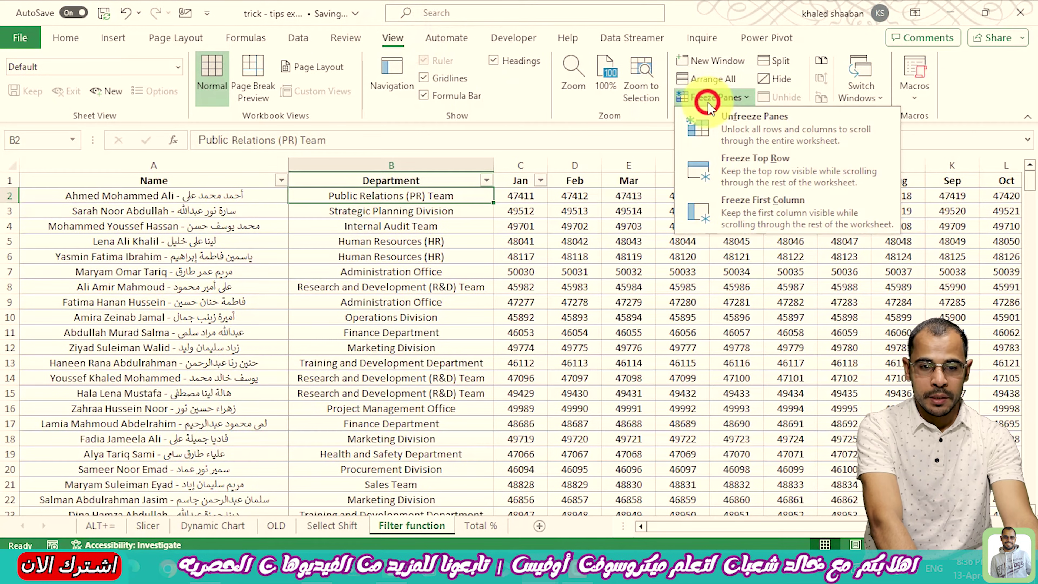
{"action": "left_click", "coordinate": [751, 185]}
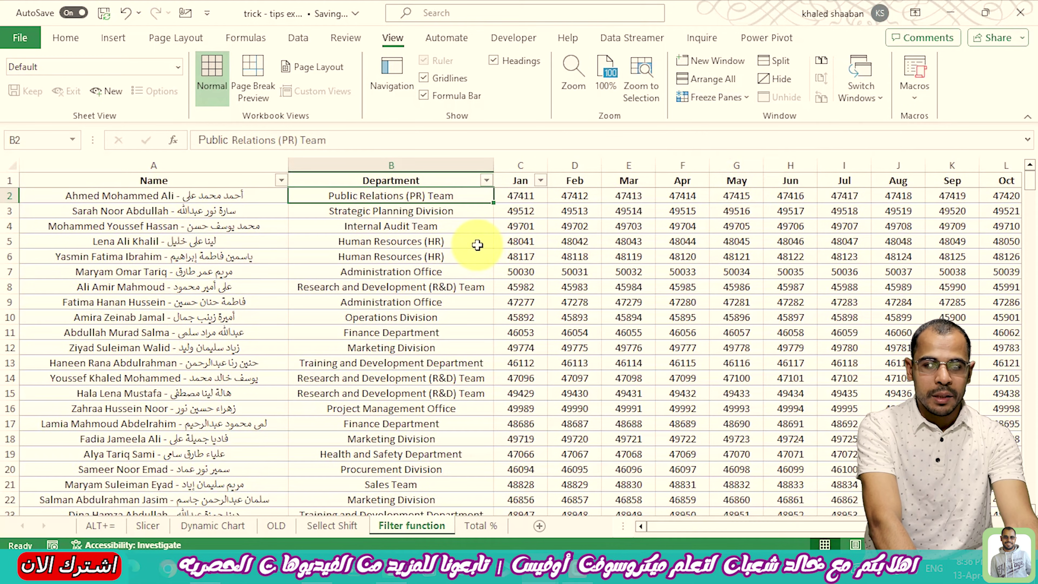
{"action": "key", "text": "Down"}
{"action": "key", "text": "Down"}
{"action": "key", "text": "Down"}
{"action": "key", "text": "Down"}
{"action": "key", "text": "Down"}
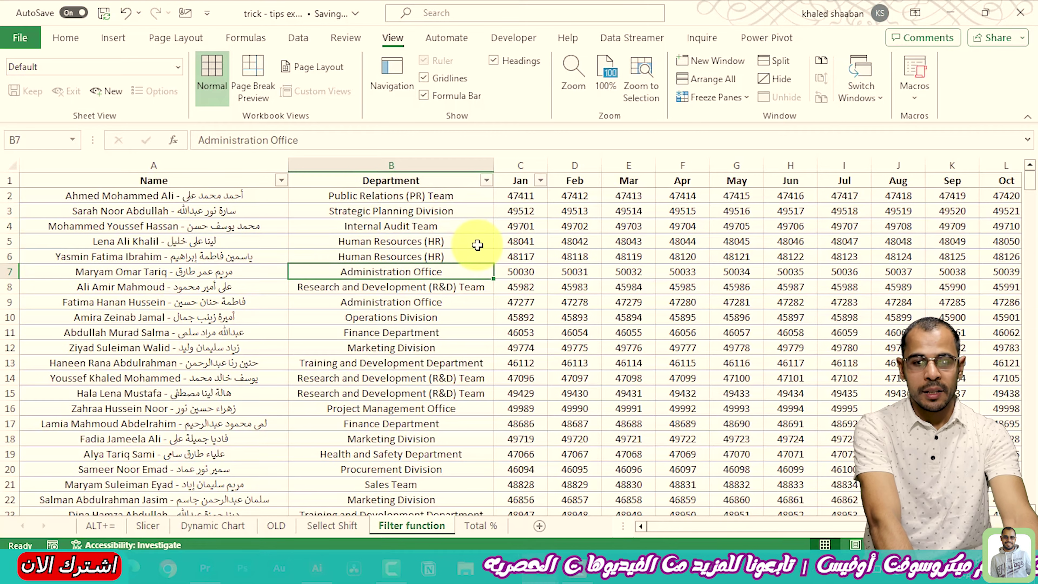
{"action": "key", "text": "Down"}
{"action": "key", "text": "Down"}
{"action": "key", "text": "Down"}
{"action": "key", "text": "Down"}
{"action": "key", "text": "Down"}
{"action": "key", "text": "Down"}
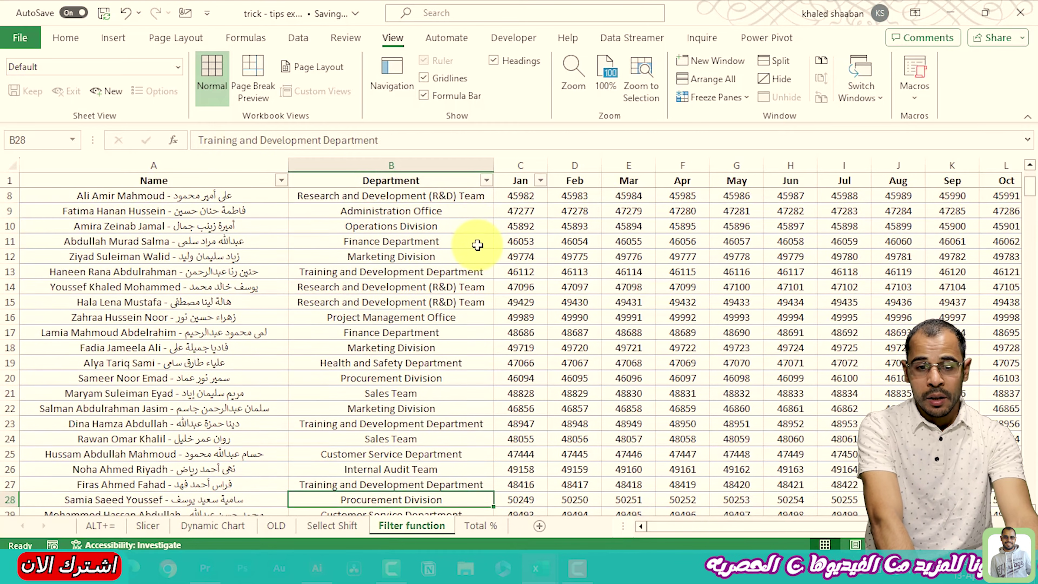
{"action": "key", "text": "Down"}
{"action": "key", "text": "Down"}
{"action": "key", "text": "Down"}
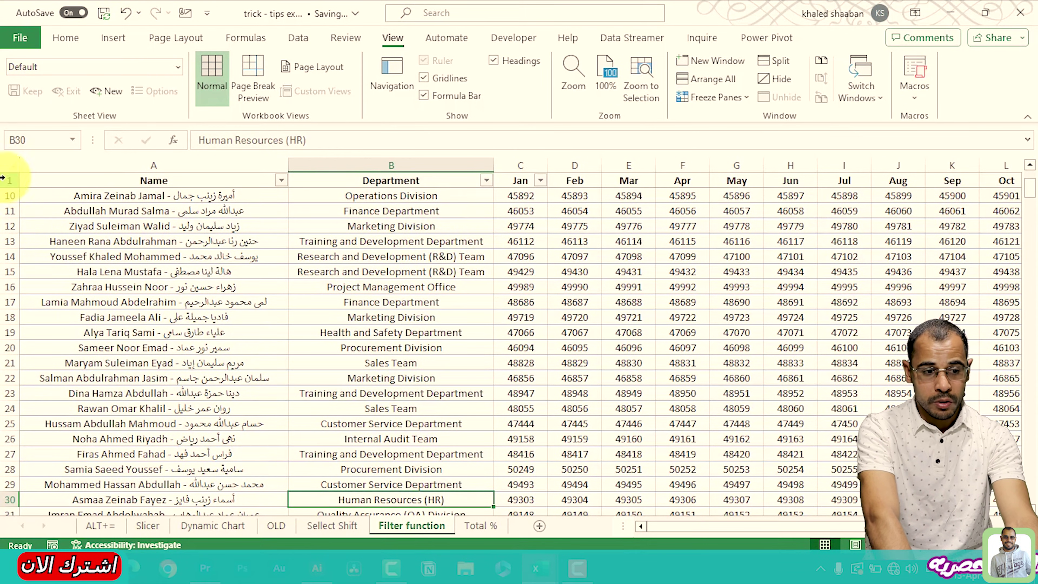
{"action": "left_click", "coordinate": [5, 180]}
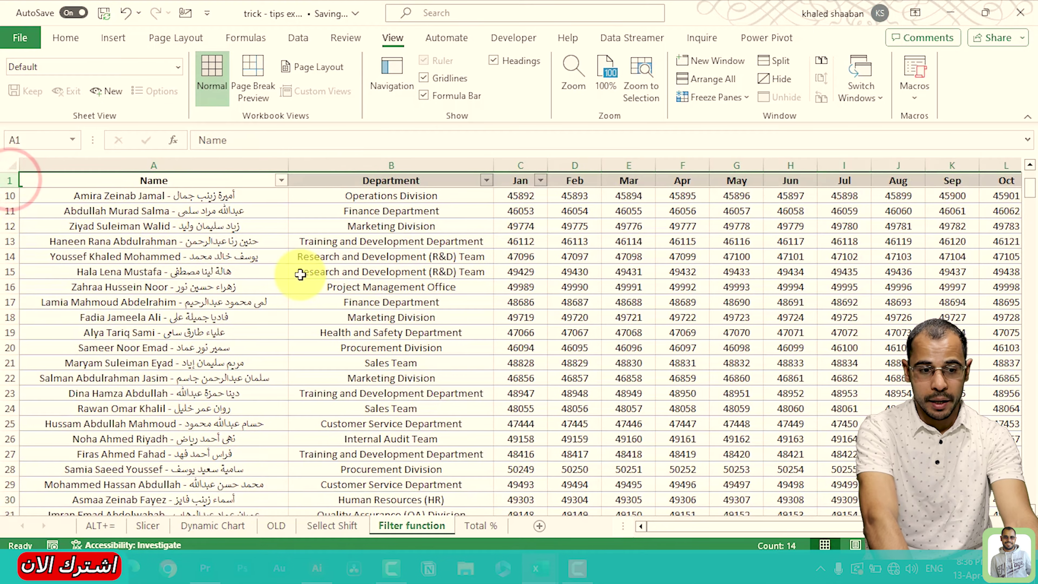
{"action": "scroll", "coordinate": [428, 326], "scroll_direction": "down", "scroll_amount": 1}
{"action": "scroll", "coordinate": [434, 331], "scroll_direction": "down", "scroll_amount": 2}
{"action": "scroll", "coordinate": [434, 331], "scroll_direction": "down", "scroll_amount": 2}
{"action": "scroll", "coordinate": [434, 332], "scroll_direction": "down", "scroll_amount": 1}
{"action": "scroll", "coordinate": [434, 332], "scroll_direction": "down", "scroll_amount": 2}
{"action": "scroll", "coordinate": [434, 332], "scroll_direction": "down", "scroll_amount": 2}
{"action": "scroll", "coordinate": [434, 332], "scroll_direction": "down", "scroll_amount": 1}
{"action": "scroll", "coordinate": [434, 332], "scroll_direction": "down", "scroll_amount": 1}
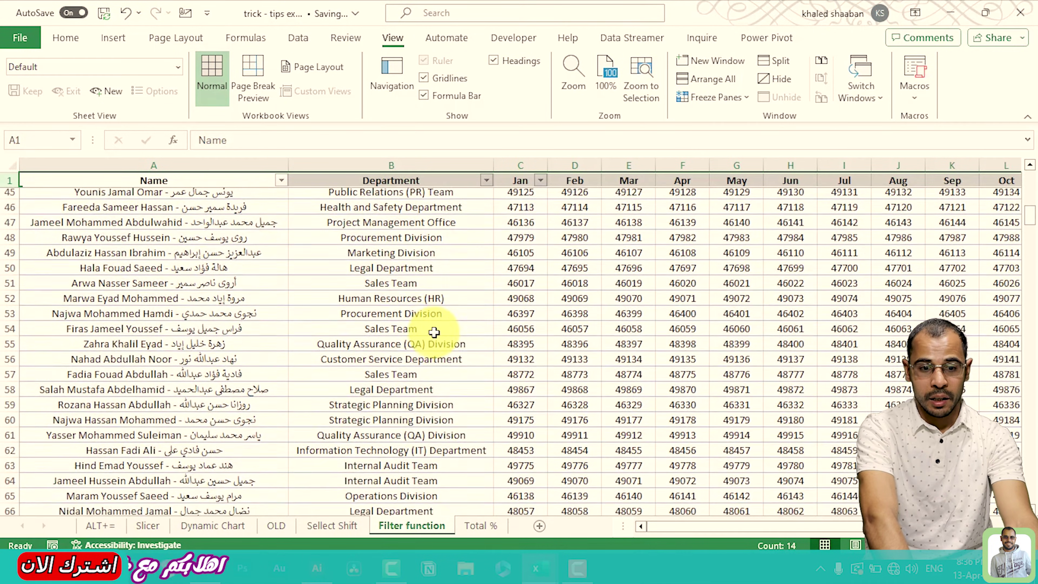
{"action": "scroll", "coordinate": [434, 332], "scroll_direction": "down", "scroll_amount": 2}
{"action": "left_click", "coordinate": [192, 352]}
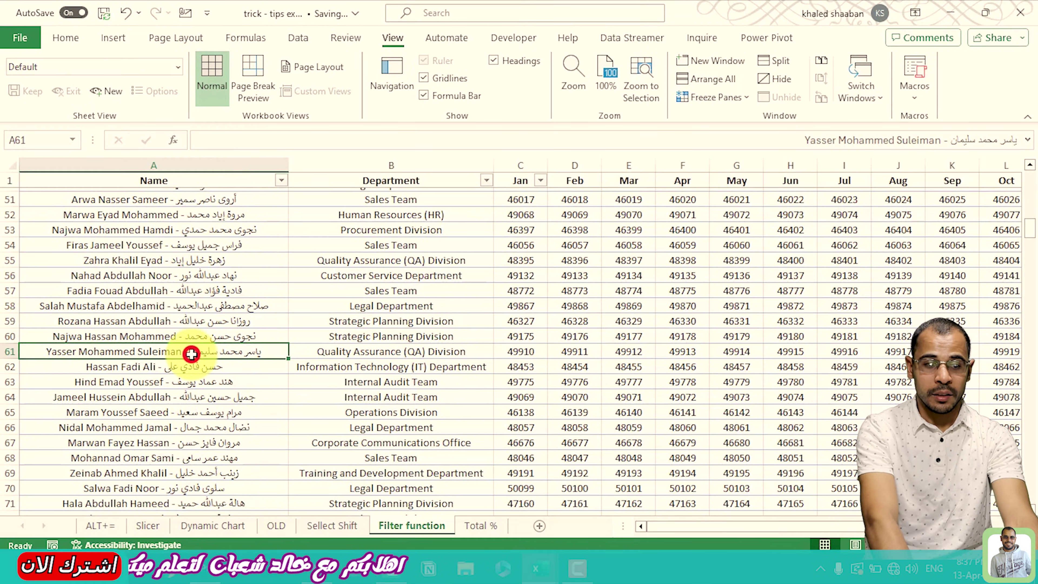
{"action": "key", "text": "Right"}
{"action": "key", "text": "Right"}
{"action": "key", "text": "Left"}
{"action": "key", "text": "Left"}
{"action": "key", "text": "Right"}
{"action": "key", "text": "Right"}
{"action": "key", "text": "Right"}
{"action": "key", "text": "Right"}
{"action": "key", "text": "Right"}
{"action": "key", "text": "Right"}
{"action": "key", "text": "Right"}
{"action": "key", "text": "Right"}
{"action": "key", "text": "Right"}
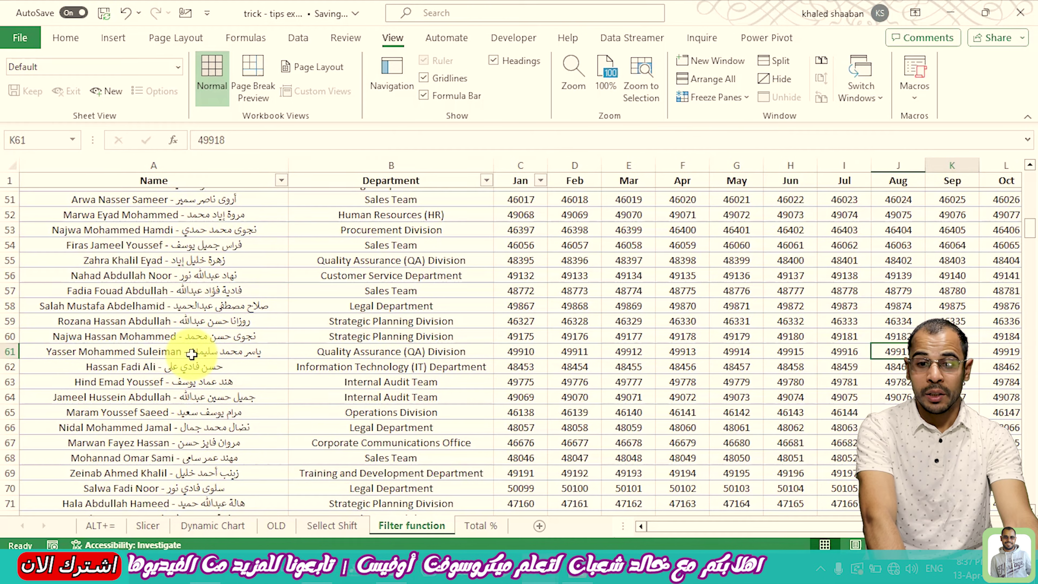
{"action": "key", "text": "Right"}
{"action": "key", "text": "Right"}
{"action": "key", "text": "Right"}
{"action": "key", "text": "Right"}
{"action": "key", "text": "Right"}
{"action": "key", "text": "Right"}
{"action": "key", "text": "Right"}
{"action": "key", "text": "Right"}
{"action": "key", "text": "Right"}
{"action": "key", "text": "Right"}
{"action": "key", "text": "Right"}
{"action": "key", "text": "Right"}
{"action": "key", "text": "Right"}
{"action": "key", "text": "Right"}
{"action": "key", "text": "ctrl+Left"}
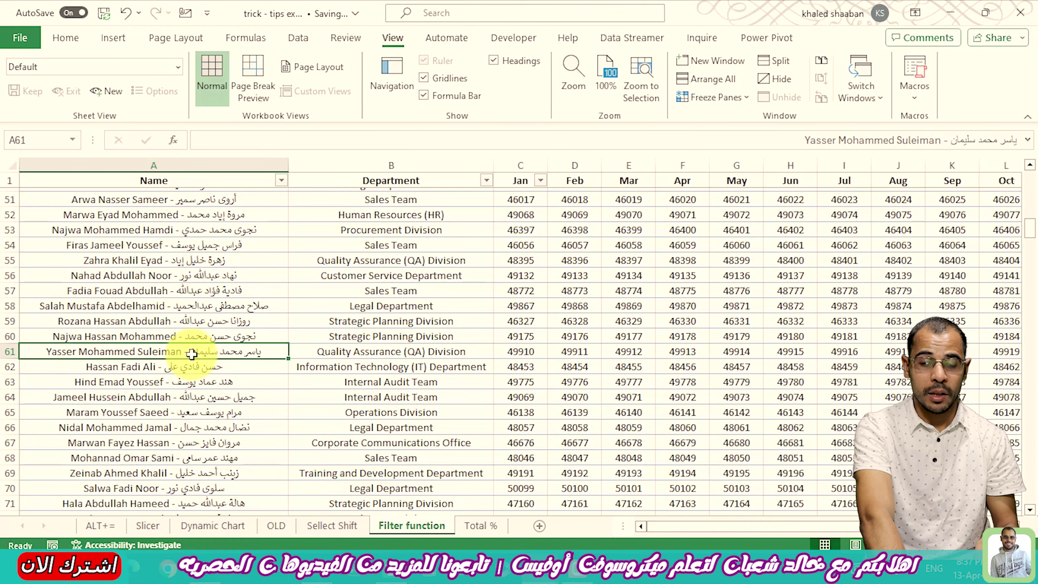
{"action": "key", "text": "Right"}
{"action": "key", "text": "Left"}
{"action": "scroll", "coordinate": [192, 354], "scroll_direction": "up", "scroll_amount": 15}
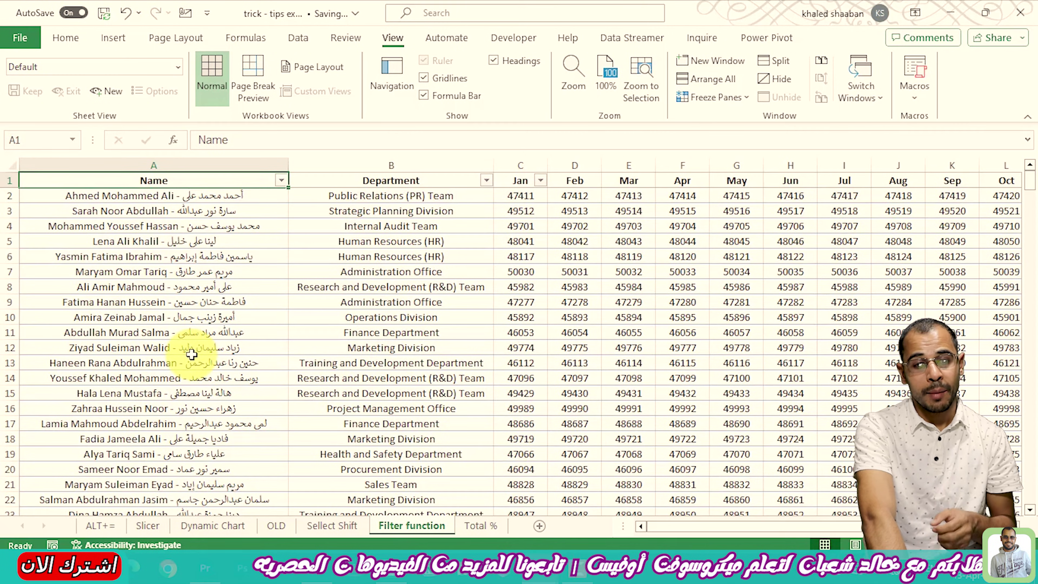
{"action": "key", "text": "Right"}
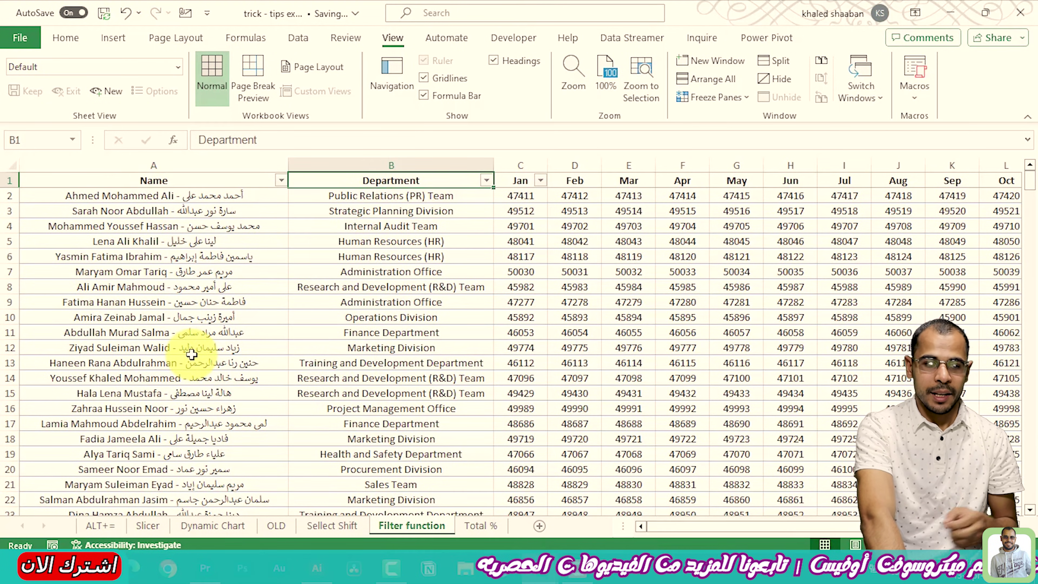
{"action": "key", "text": "Left"}
{"action": "key", "text": "Down"}
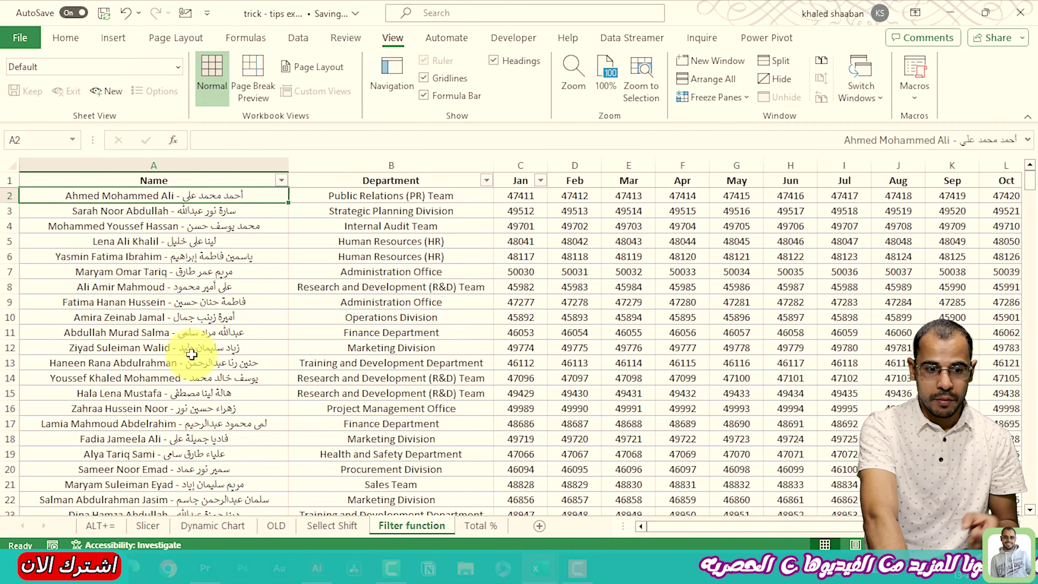
{"action": "key", "text": "Right"}
{"action": "key", "text": "Right"}
{"action": "key", "text": "Up"}
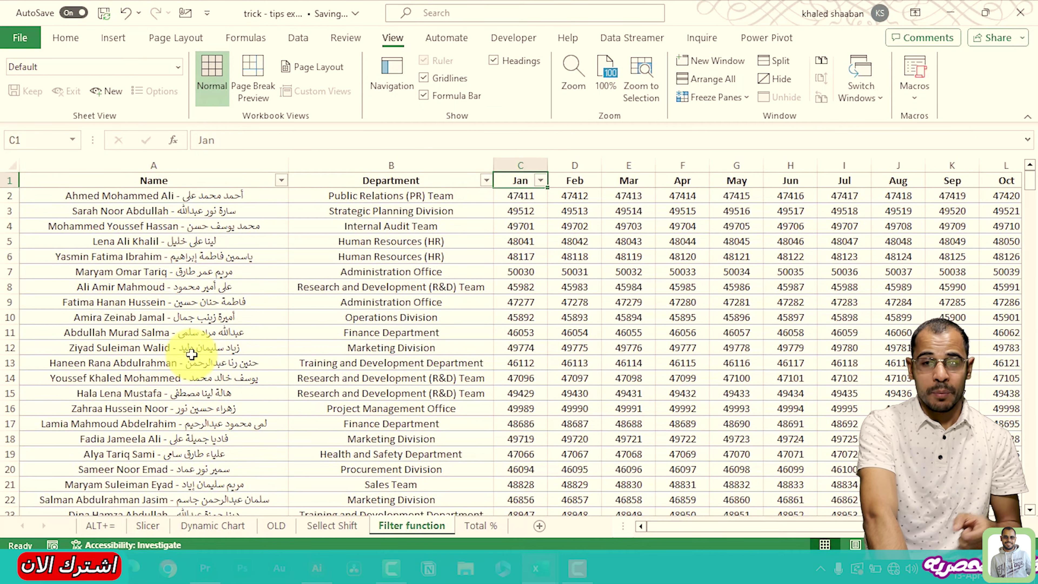
{"action": "key", "text": "Down"}
{"action": "key", "text": "Left"}
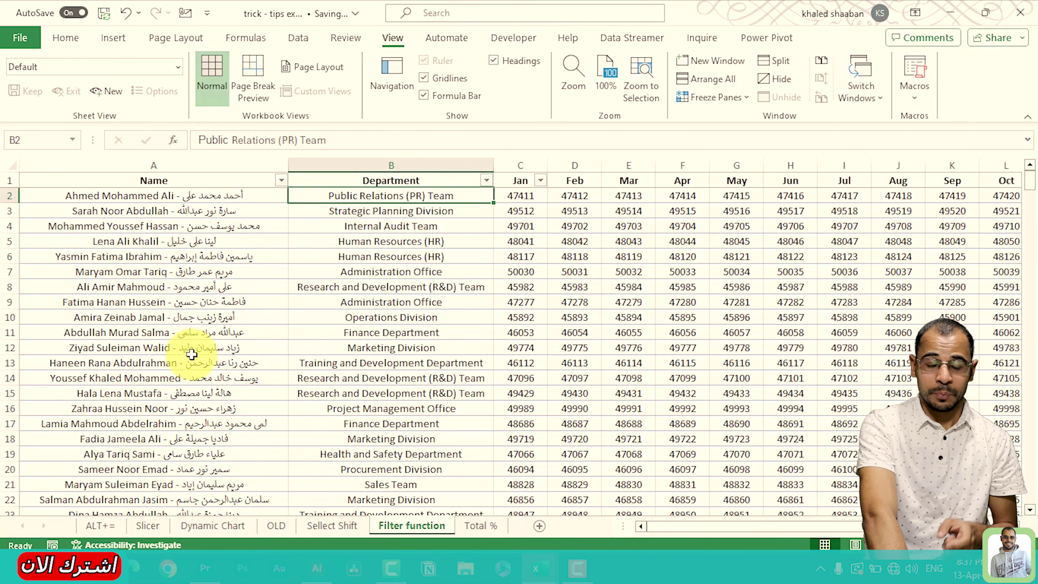
{"action": "key", "text": "Right"}
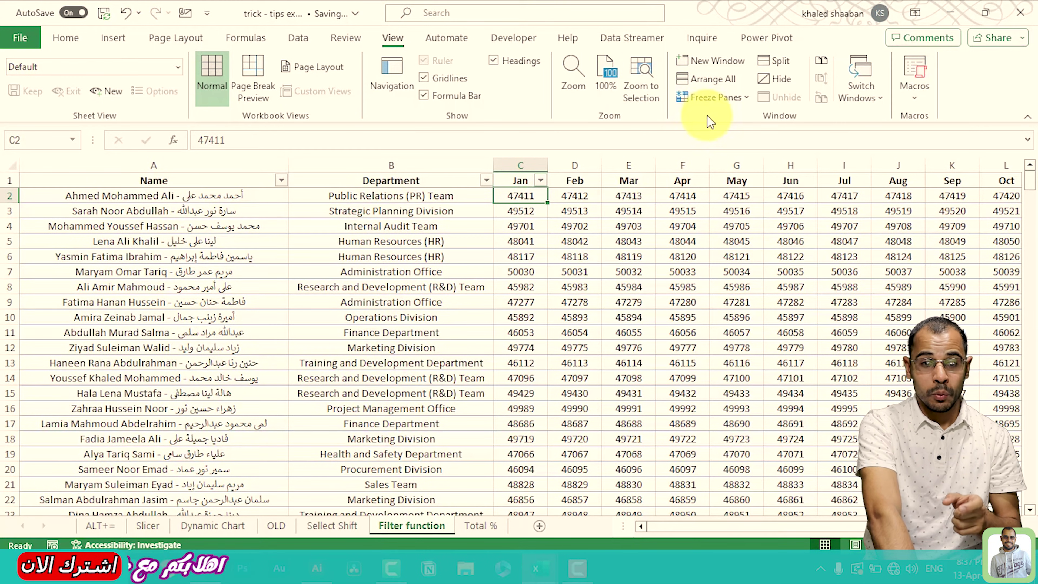
Remove the freeze with Unfreeze Panes and select a cell in the January column.
{"action": "left_click", "coordinate": [719, 102]}
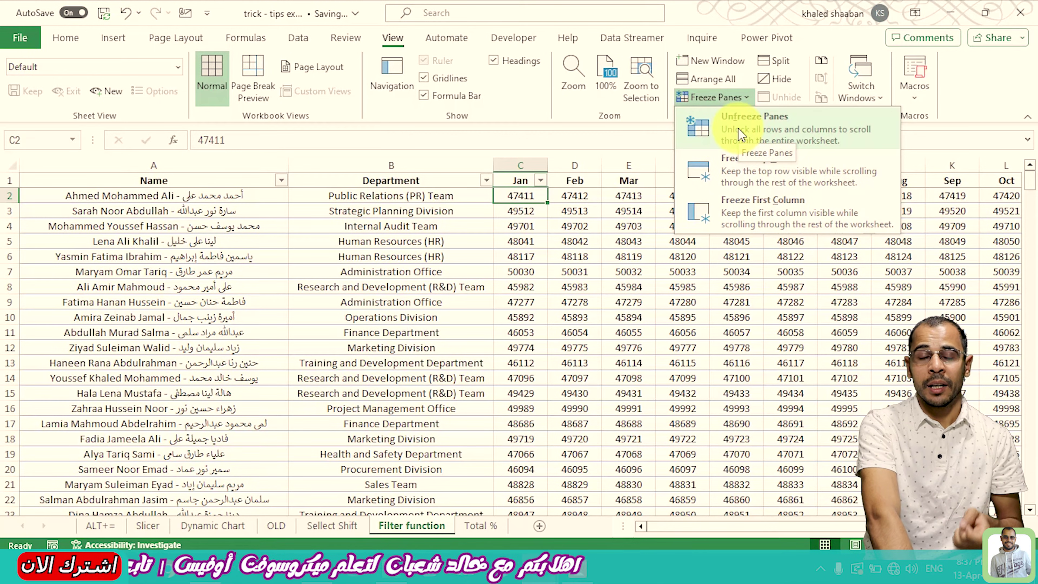
{"action": "left_click", "coordinate": [541, 251]}
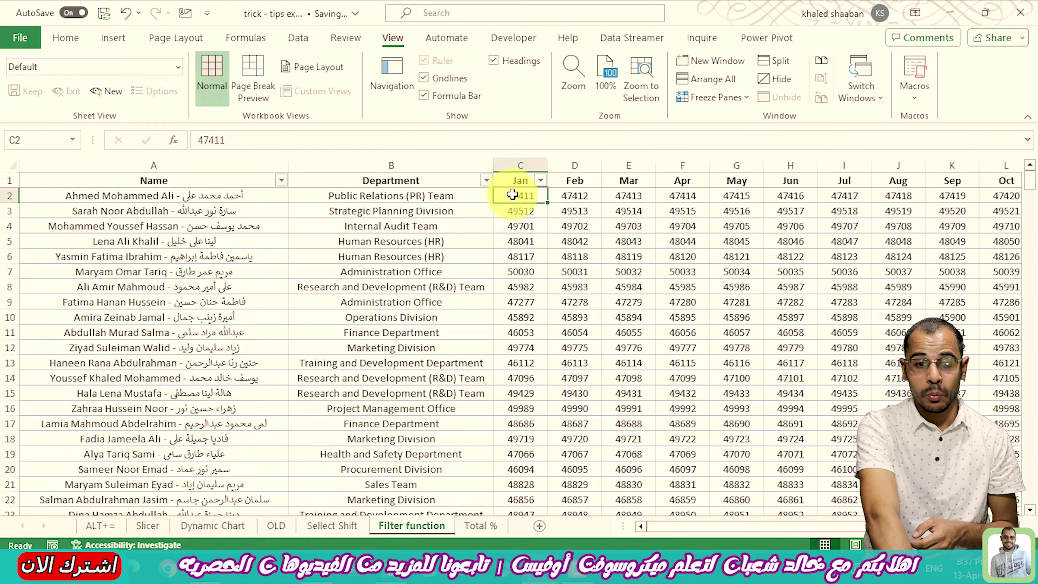
{"action": "left_click", "coordinate": [745, 98]}
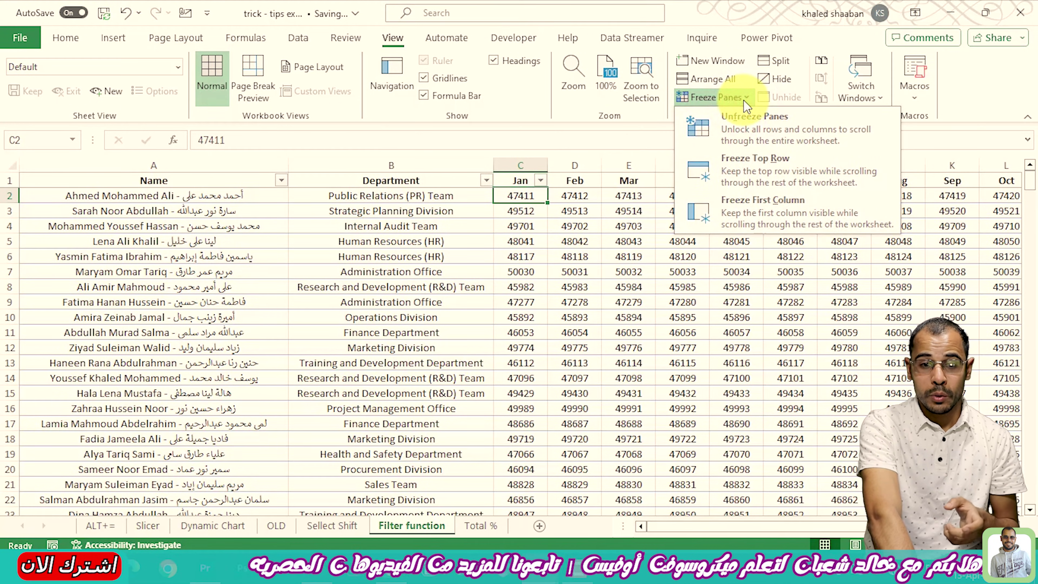
{"action": "left_click", "coordinate": [744, 141]}
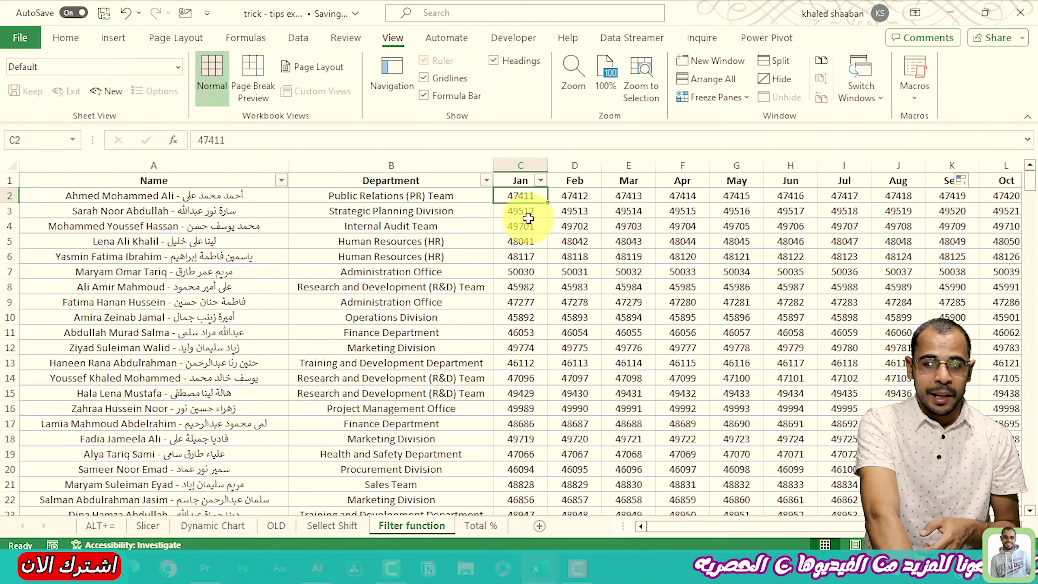
{"action": "left_click", "coordinate": [528, 221]}
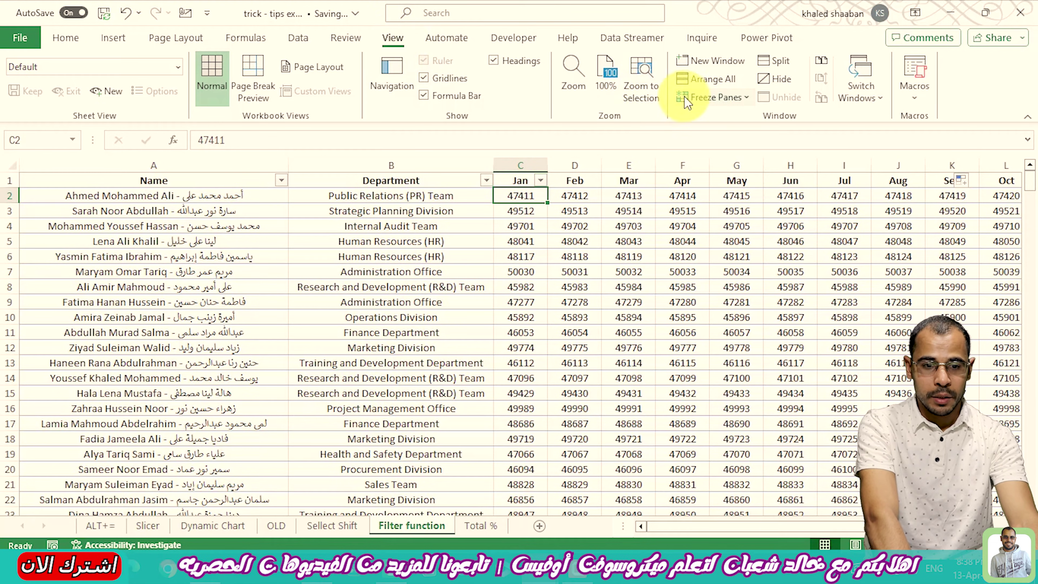
{"action": "left_click", "coordinate": [705, 98]}
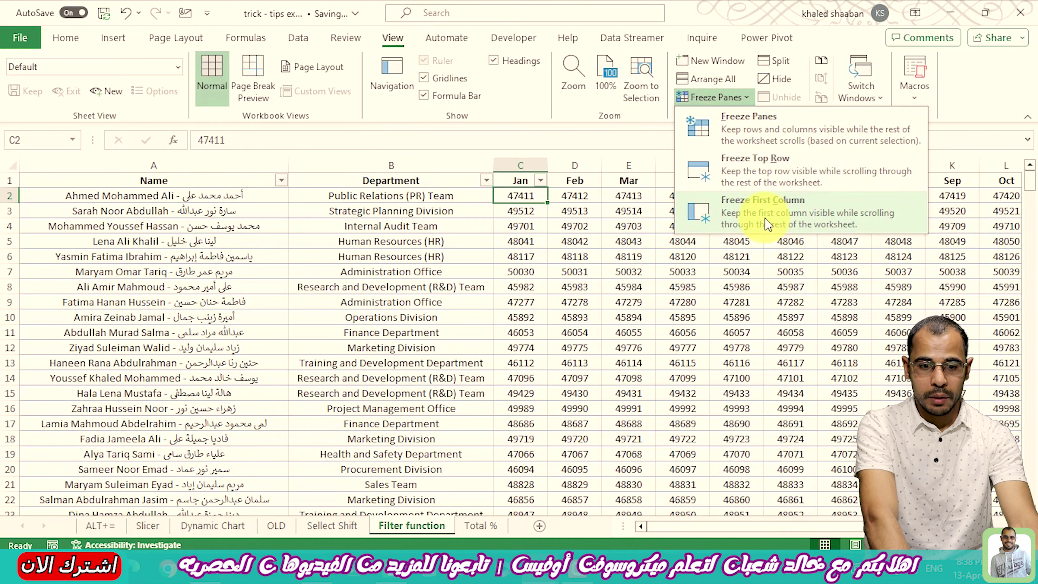
Freeze panes at the current cell, then select cell B2, the first department entry.
{"action": "left_click", "coordinate": [715, 125]}
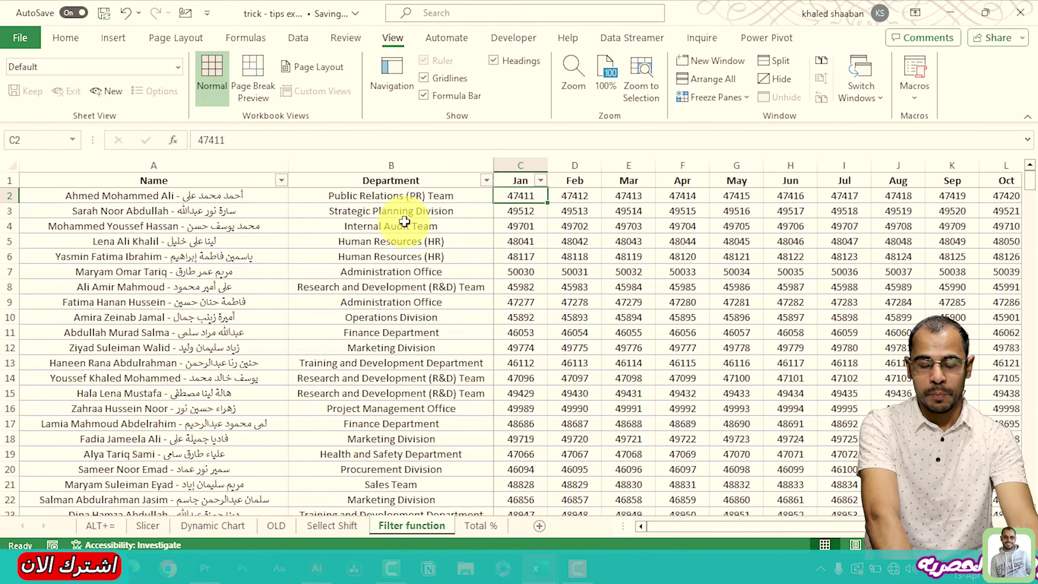
{"action": "left_click", "coordinate": [366, 199]}
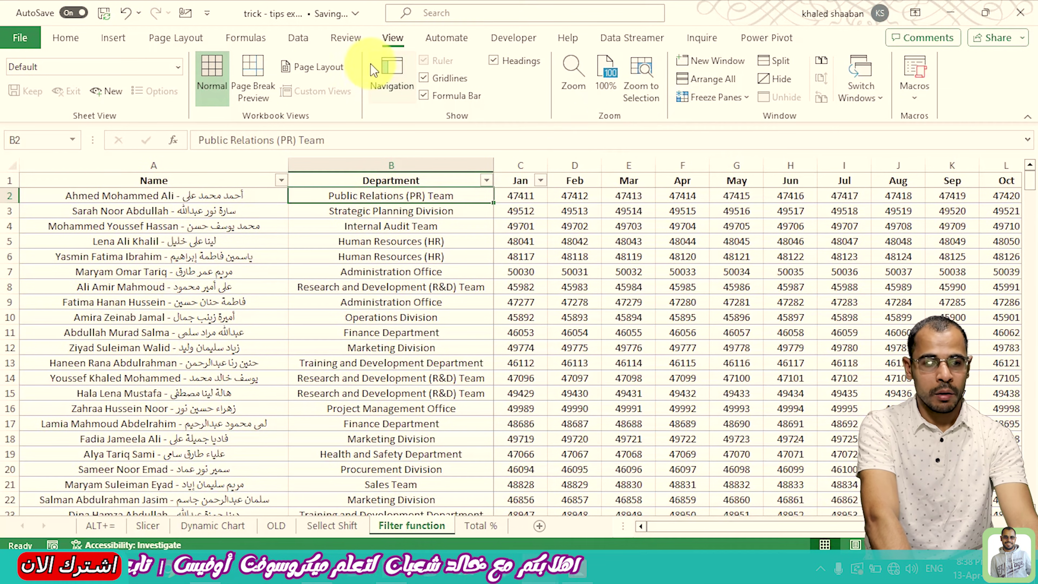
{"action": "left_click", "coordinate": [703, 96]}
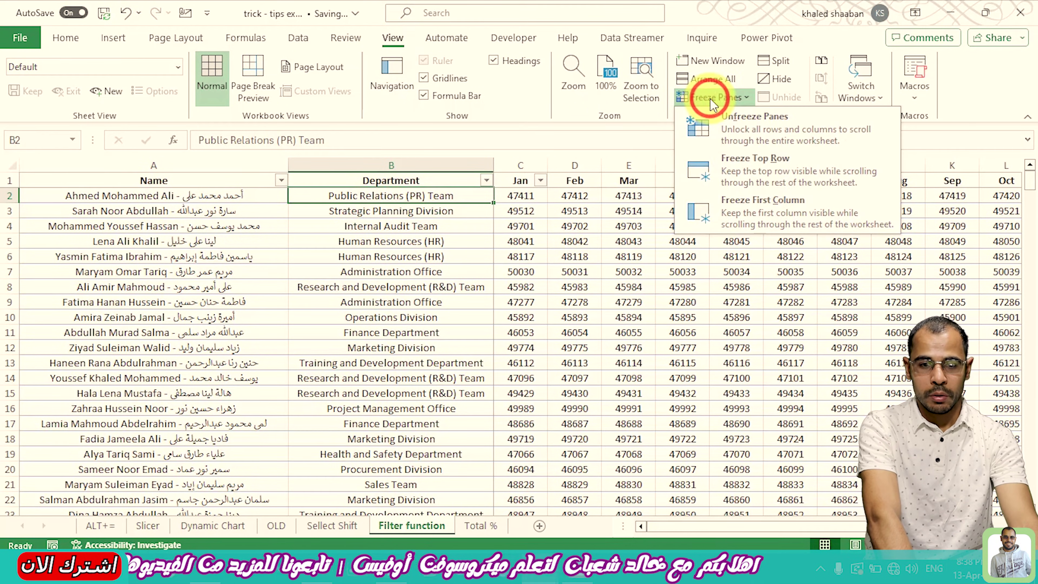
Unfreeze and refreeze panes at B2 so header row 1 and the Name column stay fixed.
{"action": "left_click", "coordinate": [739, 122]}
{"action": "left_click", "coordinate": [718, 96]}
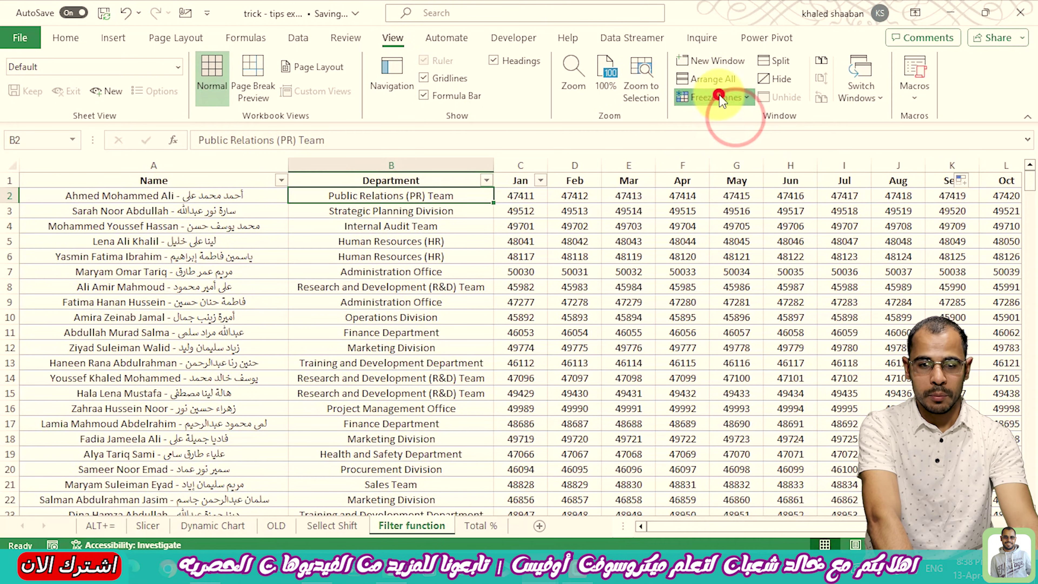
{"action": "left_click", "coordinate": [742, 123]}
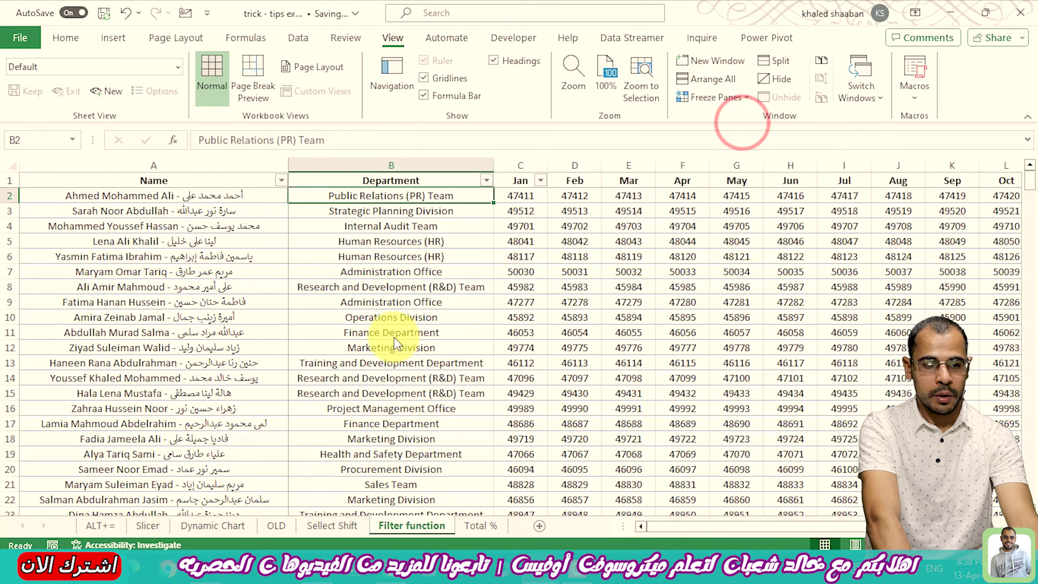
Move through the monthly figures in rows 2 and 4 and scroll down to confirm the frozen headers.
{"action": "key", "text": "Right"}
{"action": "key", "text": "Right"}
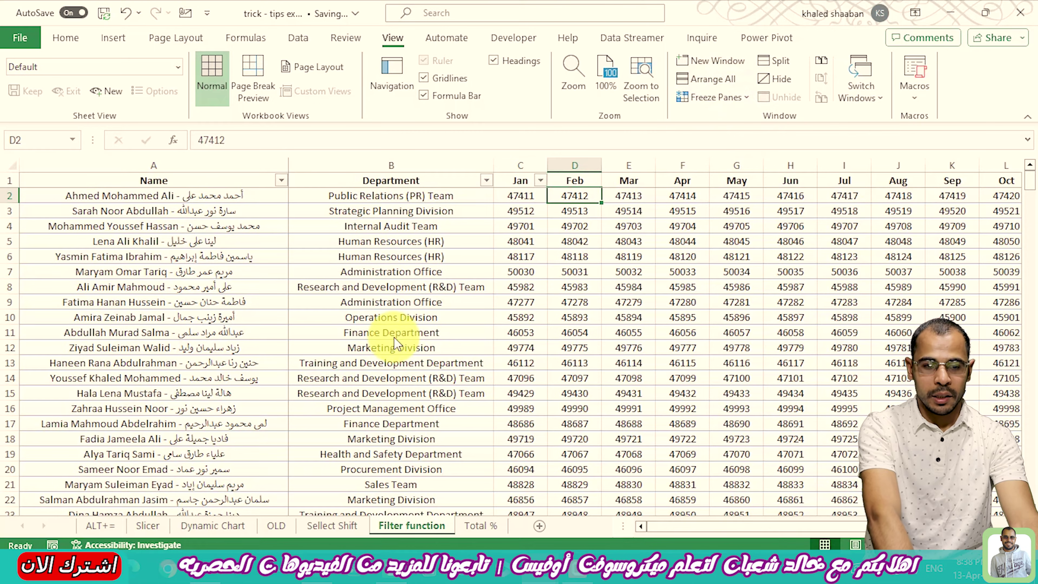
{"action": "key", "text": "Right"}
{"action": "key", "text": "Right"}
{"action": "key", "text": "Right"}
{"action": "key", "text": "Right"}
{"action": "key", "text": "Right"}
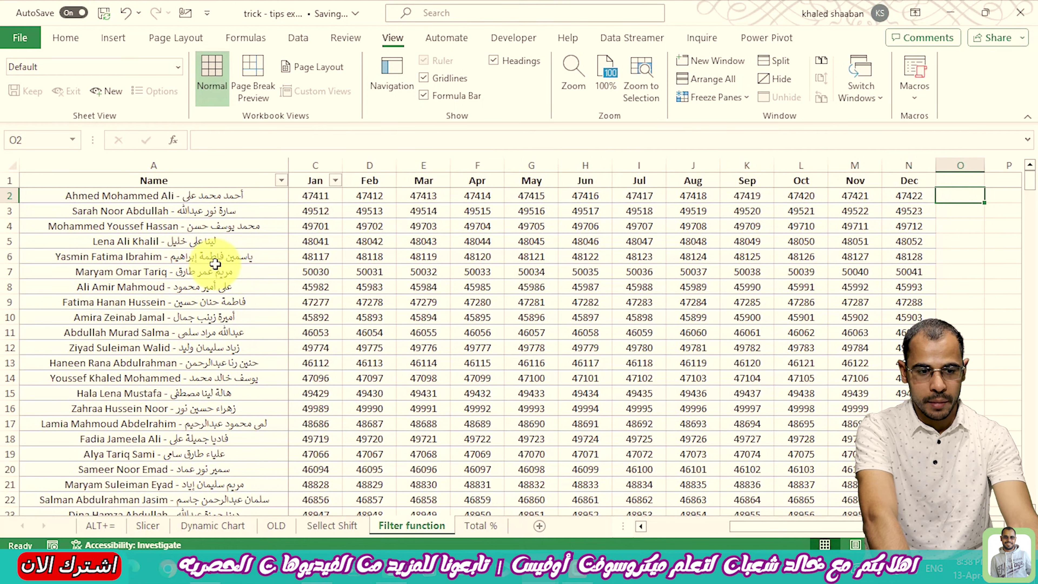
{"action": "key", "text": "Home"}
{"action": "left_click", "coordinate": [330, 221]}
{"action": "key", "text": "Right"}
{"action": "key", "text": "Right"}
{"action": "key", "text": "Right"}
{"action": "key", "text": "Right"}
{"action": "key", "text": "Right"}
{"action": "key", "text": "Right"}
{"action": "key", "text": "Right"}
{"action": "key", "text": "Right"}
{"action": "key", "text": "Right"}
{"action": "key", "text": "Right"}
{"action": "key", "text": "Right"}
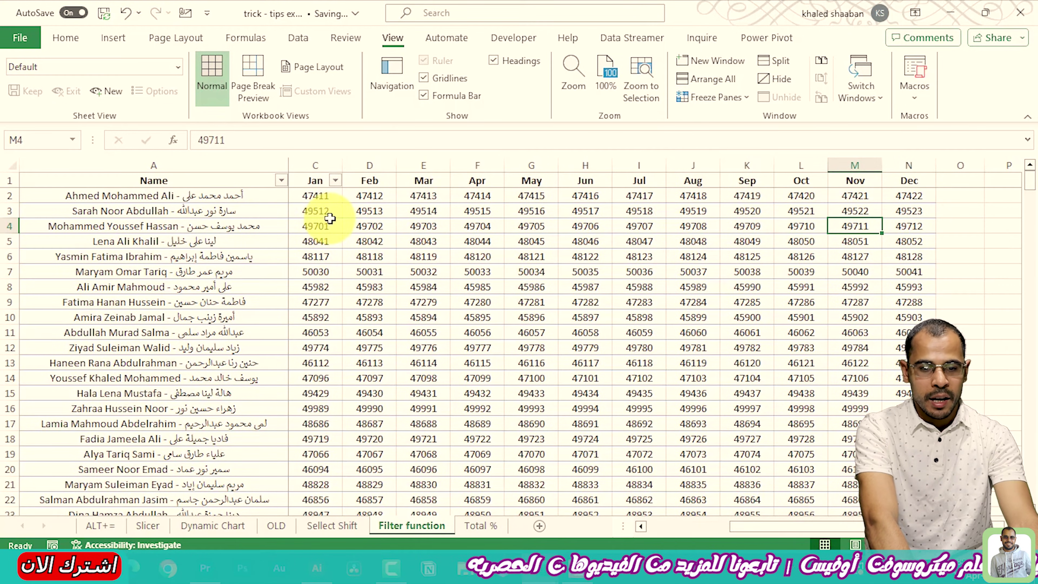
{"action": "key", "text": "Left"}
{"action": "key", "text": "Left"}
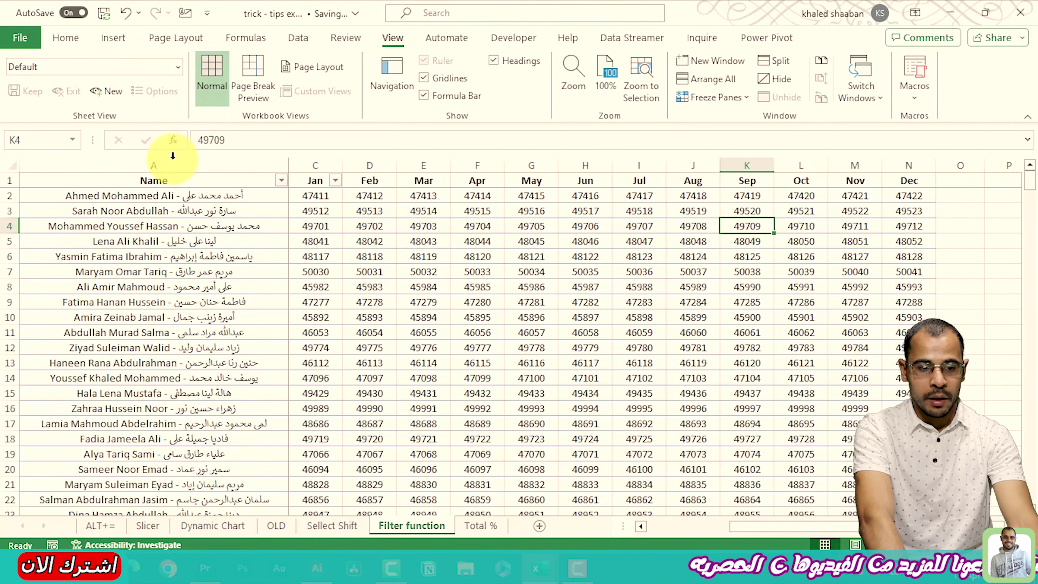
{"action": "left_click", "coordinate": [548, 281]}
{"action": "scroll", "coordinate": [547, 281], "scroll_direction": "down", "scroll_amount": 1}
{"action": "scroll", "coordinate": [547, 282], "scroll_direction": "down", "scroll_amount": 1}
{"action": "scroll", "coordinate": [548, 282], "scroll_direction": "down", "scroll_amount": 2}
{"action": "scroll", "coordinate": [545, 278], "scroll_direction": "down", "scroll_amount": 1}
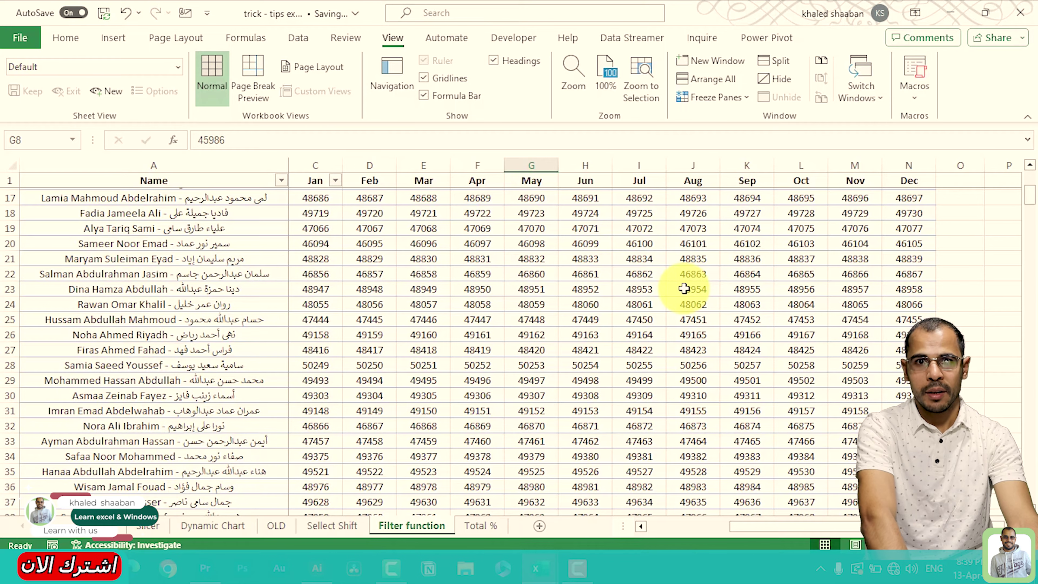
{"action": "scroll", "coordinate": [683, 289], "scroll_direction": "down", "scroll_amount": 1}
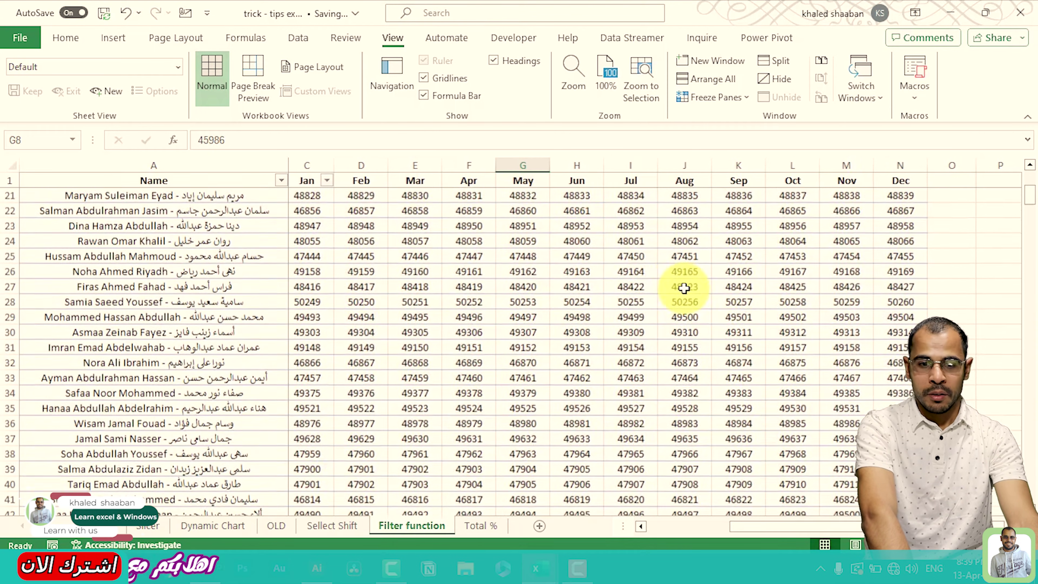
{"action": "scroll", "coordinate": [684, 288], "scroll_direction": "down", "scroll_amount": 1}
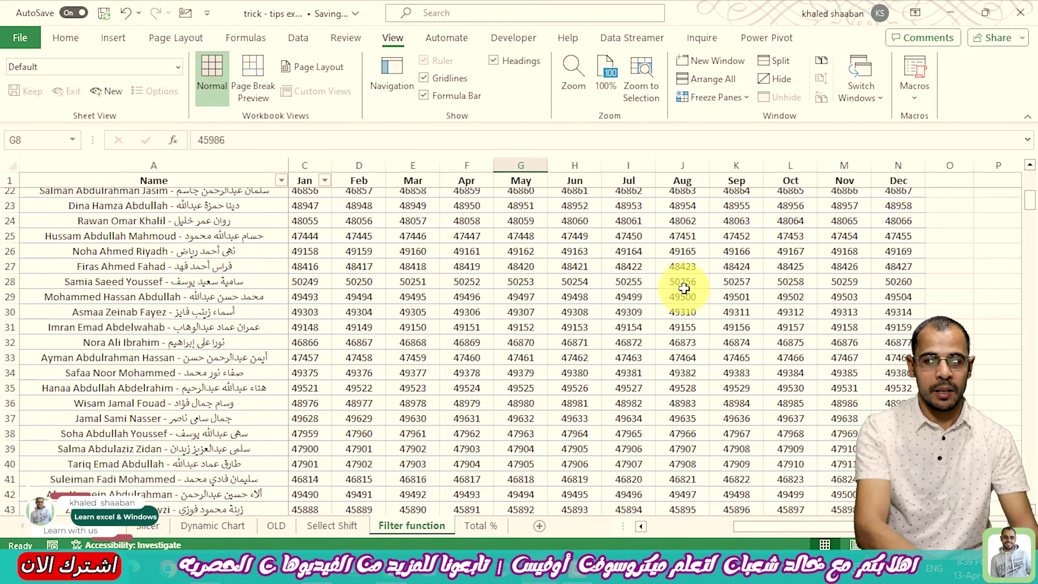
{"action": "key", "text": "Right"}
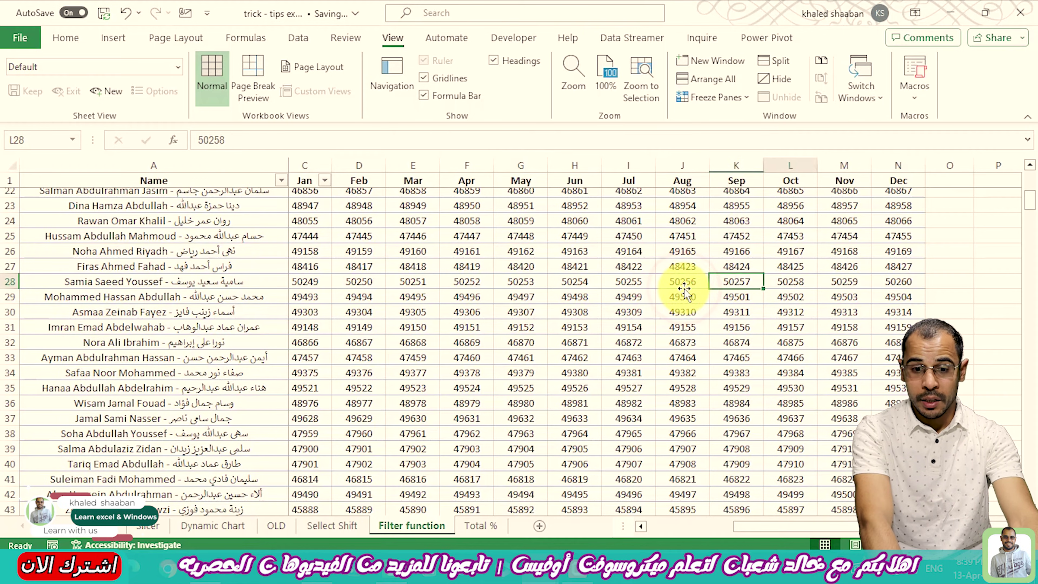
{"action": "key", "text": "Right"}
{"action": "key", "text": "Right"}
{"action": "key", "text": "Right"}
{"action": "key", "text": "Right"}
{"action": "key", "text": "ctrl+Up"}
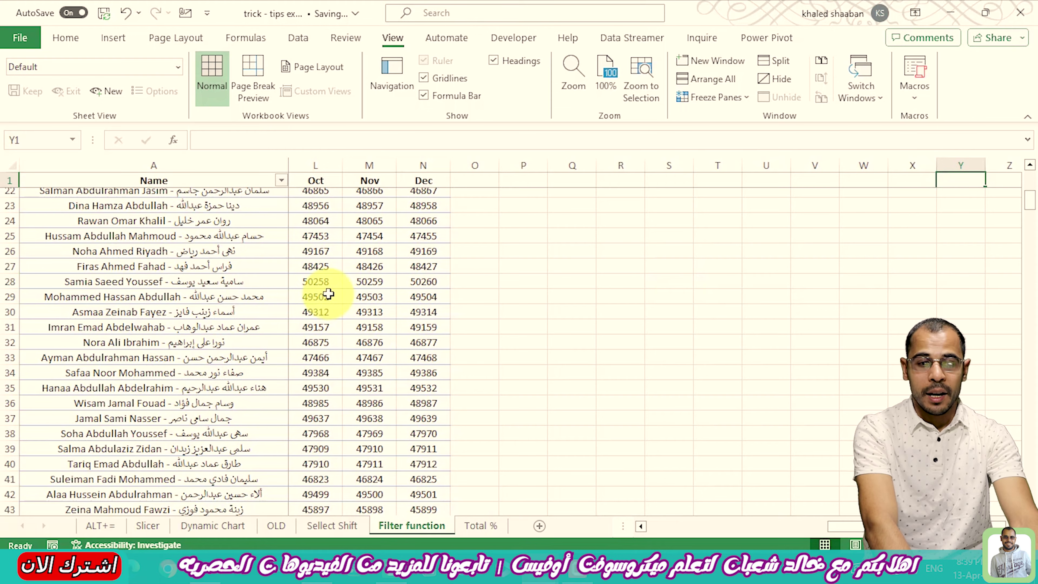
Jump to the end of the employee data at row 341 and select the empty block A346:D350 below it.
{"action": "left_click", "coordinate": [238, 311]}
{"action": "key", "text": "Right"}
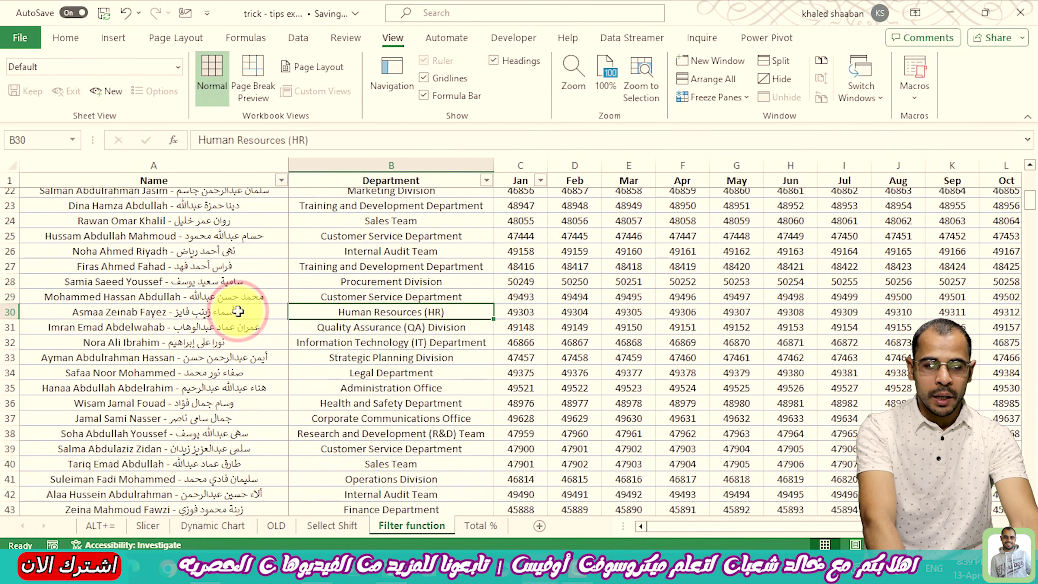
{"action": "key", "text": "ctrl+Down"}
{"action": "key", "text": "Down"}
{"action": "key", "text": "Down"}
{"action": "key", "text": "Down"}
{"action": "key", "text": "Down"}
{"action": "key", "text": "Down"}
{"action": "key", "text": "Down"}
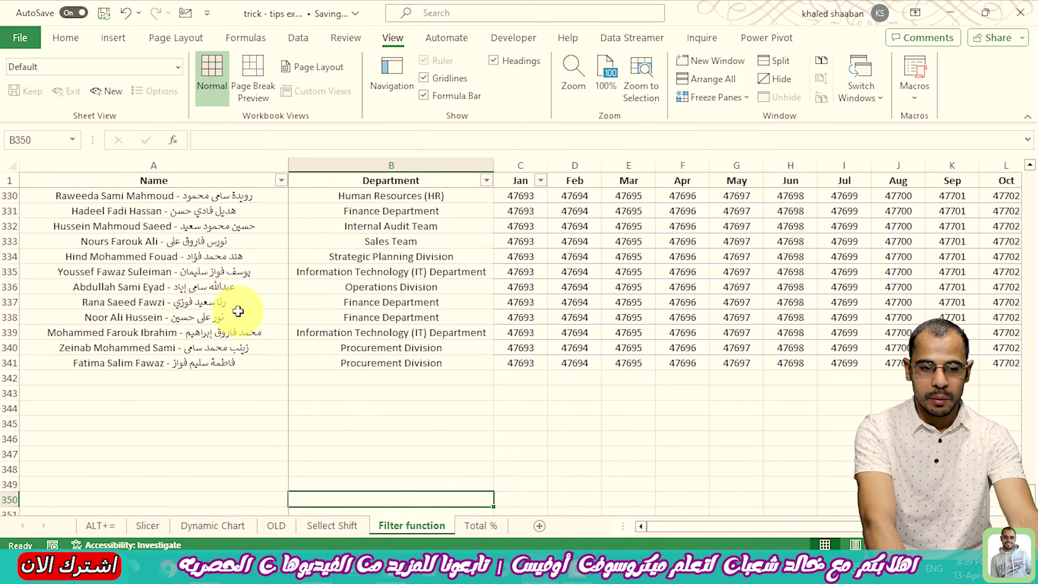
{"action": "key", "text": "Down"}
{"action": "key", "text": "Down"}
{"action": "key", "text": "Down"}
{"action": "key", "text": "Down"}
{"action": "key", "text": "Right"}
{"action": "key", "text": "Down"}
{"action": "key", "text": "Down"}
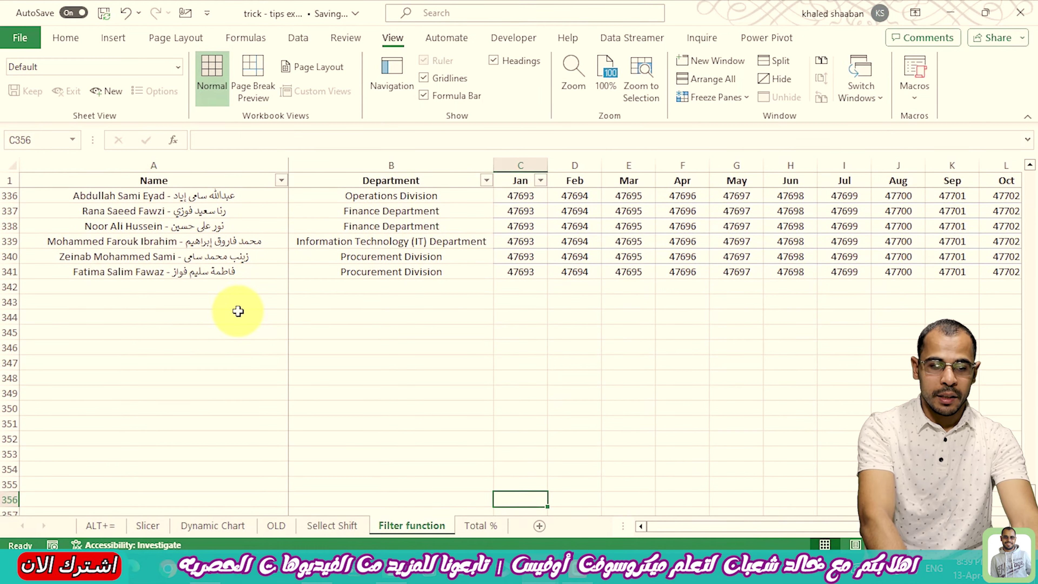
{"action": "mouse_move", "coordinate": [80, 354]}
{"action": "left_mouse_down"}
{"action": "mouse_move", "coordinate": [554, 414]}
{"action": "mouse_move", "coordinate": [858, 425]}
{"action": "left_mouse_up"}
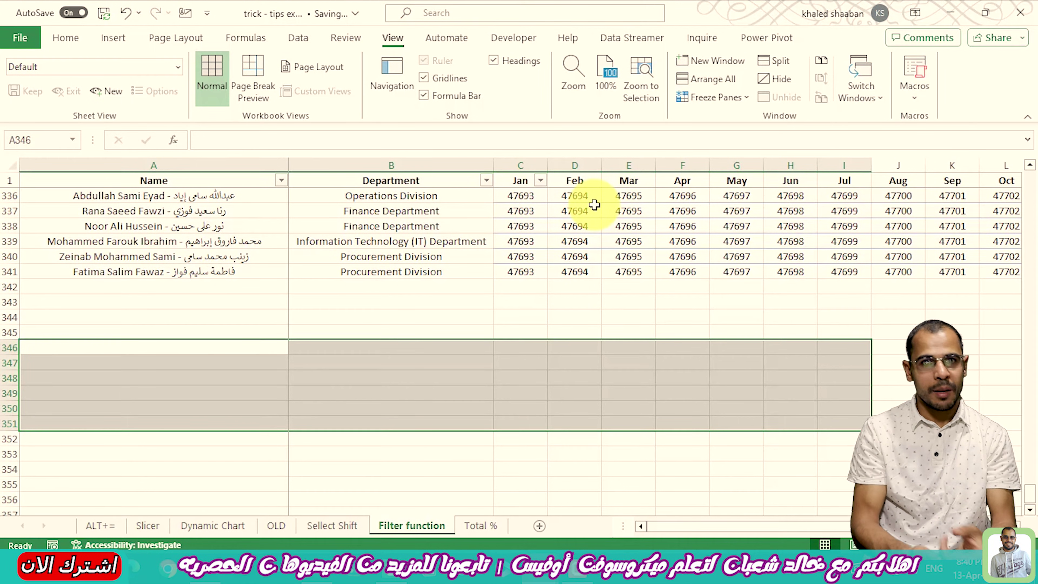
Move from the top of the employee list down into the yearly table at row 344 and back to the first employee row.
{"action": "key", "text": "ctrl+c"}
{"action": "key", "text": "ctrl+Home"}
{"action": "key", "text": "Down"}
{"action": "key", "text": "Down"}
{"action": "key", "text": "Down"}
{"action": "key", "text": "Down"}
{"action": "key", "text": "ctrl+Down"}
{"action": "key", "text": "Down"}
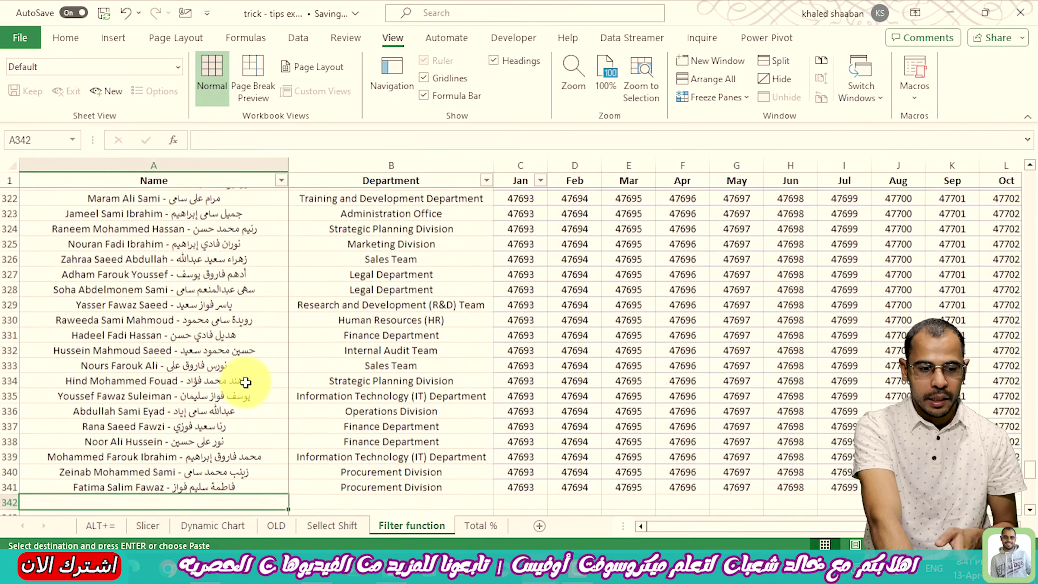
{"action": "key", "text": "Down"}
{"action": "key", "text": "Down"}
{"action": "key", "text": "Down"}
{"action": "key", "text": "Down"}
{"action": "key", "text": "Down"}
{"action": "key", "text": "Down"}
{"action": "key", "text": "Down"}
{"action": "key", "text": "Down"}
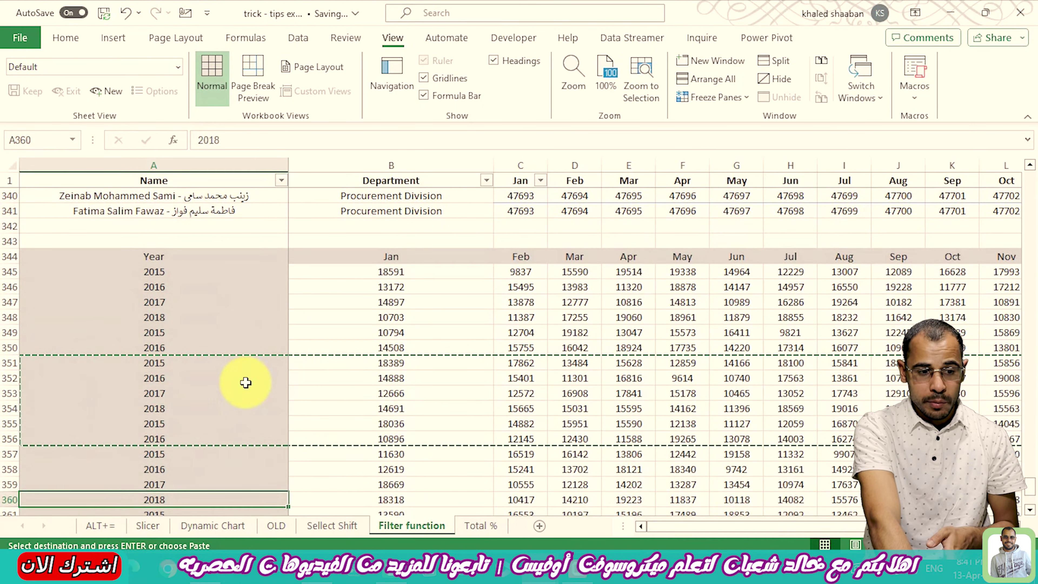
{"action": "key", "text": "Down"}
{"action": "key", "text": "Down"}
{"action": "key", "text": "Down"}
{"action": "key", "text": "Down"}
{"action": "key", "text": "Down"}
{"action": "key", "text": "Down"}
{"action": "key", "text": "Up"}
{"action": "key", "text": "Up"}
{"action": "key", "text": "Up"}
{"action": "key", "text": "Up"}
{"action": "key", "text": "Up"}
{"action": "key", "text": "Up"}
{"action": "key", "text": "Up"}
{"action": "key", "text": "Up"}
{"action": "key", "text": "Up"}
{"action": "key", "text": "Down"}
{"action": "key", "text": "Down"}
{"action": "key", "text": "Down"}
{"action": "key", "text": "Down"}
{"action": "key", "text": "Down"}
{"action": "key", "text": "Down"}
{"action": "key", "text": "Down"}
{"action": "key", "text": "Down"}
{"action": "key", "text": "Down"}
{"action": "key", "text": "Down"}
{"action": "key", "text": "Down"}
{"action": "key", "text": "Down"}
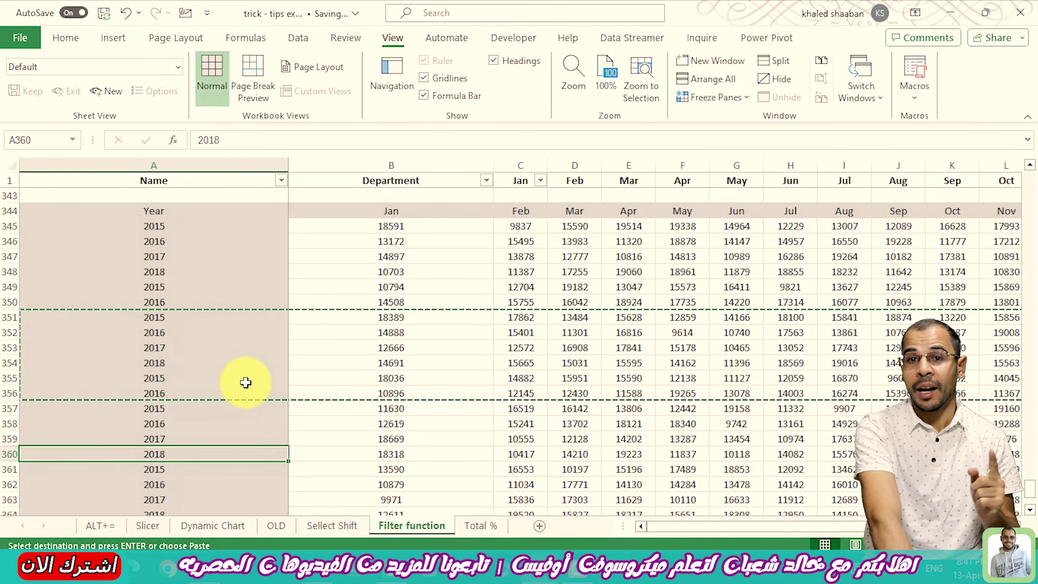
{"action": "key", "text": "ctrl+Up"}
{"action": "key", "text": "ctrl+Up"}
{"action": "key", "text": "ctrl+Up"}
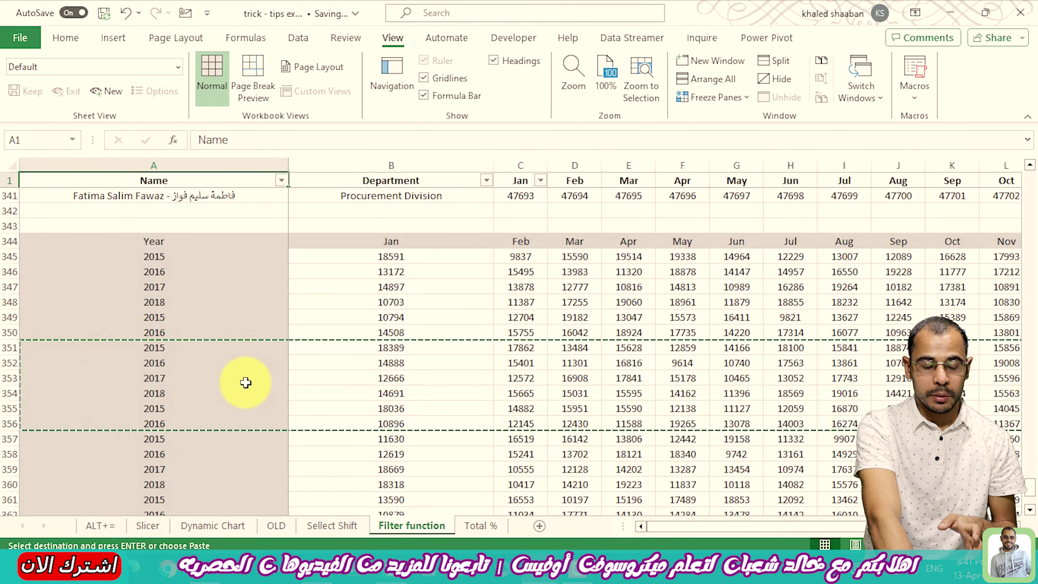
{"action": "key", "text": "Down"}
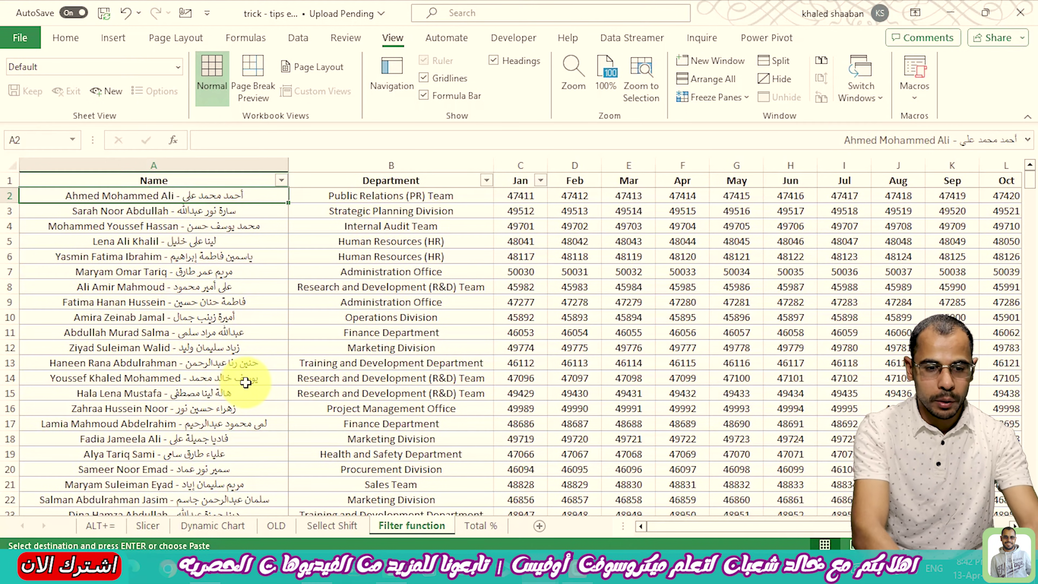
Unfreeze the panes, then select a data cell and press Ctrl+T to create a table over A1:N341.
{"action": "left_click", "coordinate": [729, 94]}
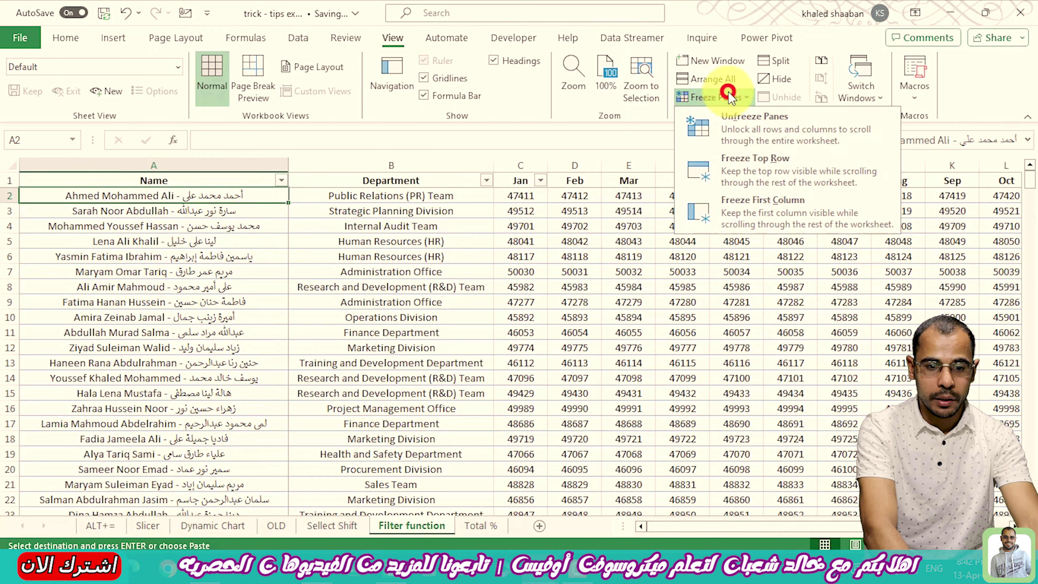
{"action": "left_click", "coordinate": [728, 132]}
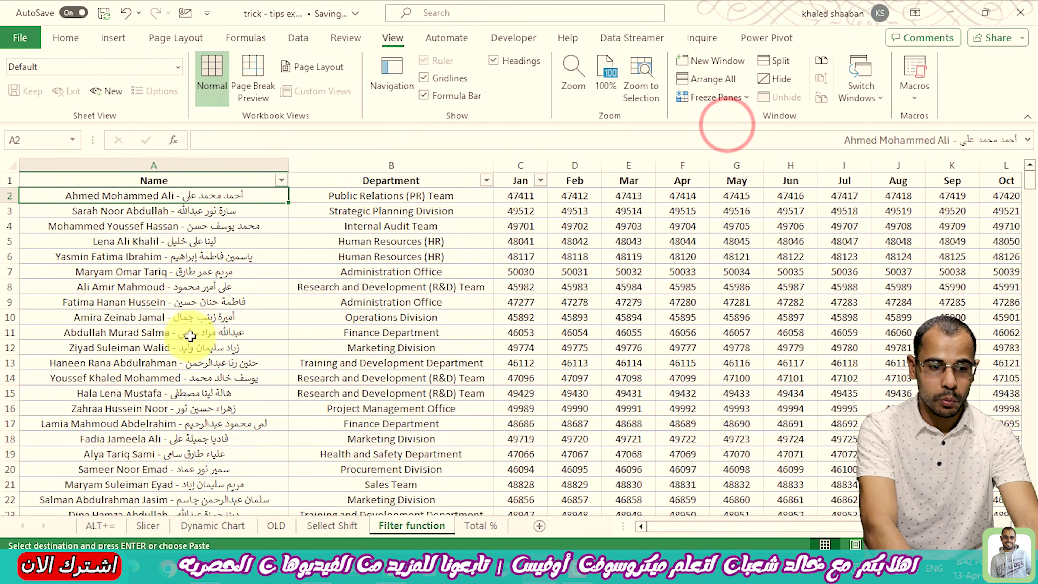
{"action": "left_click", "coordinate": [196, 323]}
{"action": "scroll", "coordinate": [518, 399], "scroll_direction": "down", "scroll_amount": 12}
{"action": "scroll", "coordinate": [518, 400], "scroll_direction": "down", "scroll_amount": 20}
{"action": "scroll", "coordinate": [518, 399], "scroll_direction": "up", "scroll_amount": 20}
{"action": "left_click", "coordinate": [305, 270]}
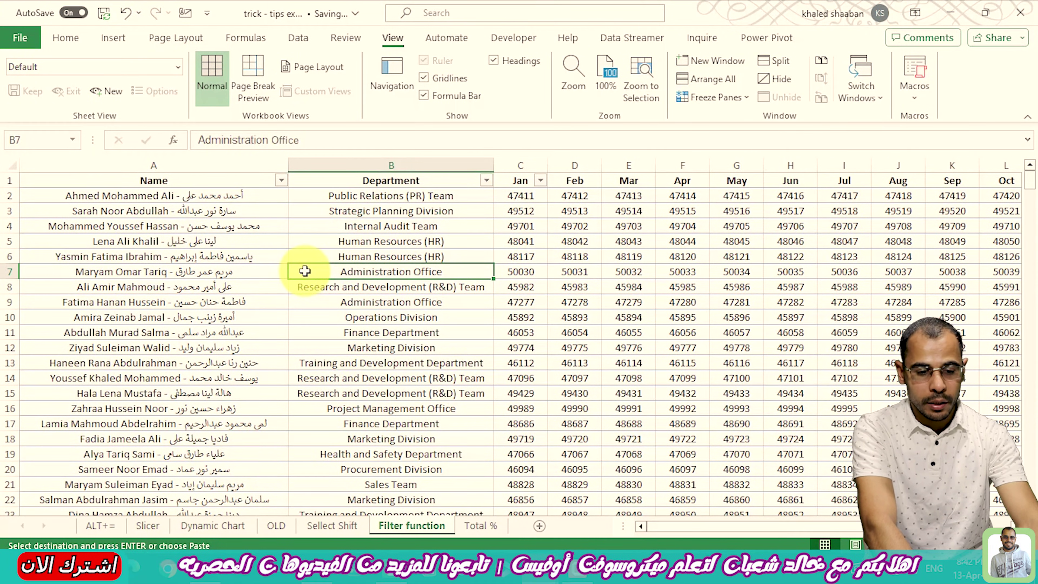
{"action": "key", "text": "ctrl+t"}
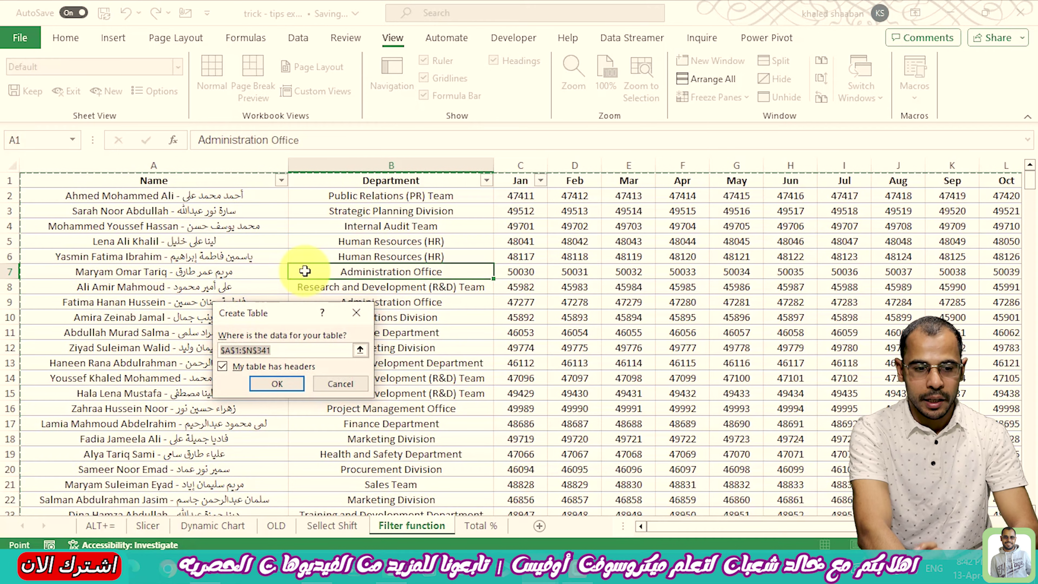
Confirm Create Table with headers, making A1:N341 the banded Table1.
{"action": "key", "text": "Return"}
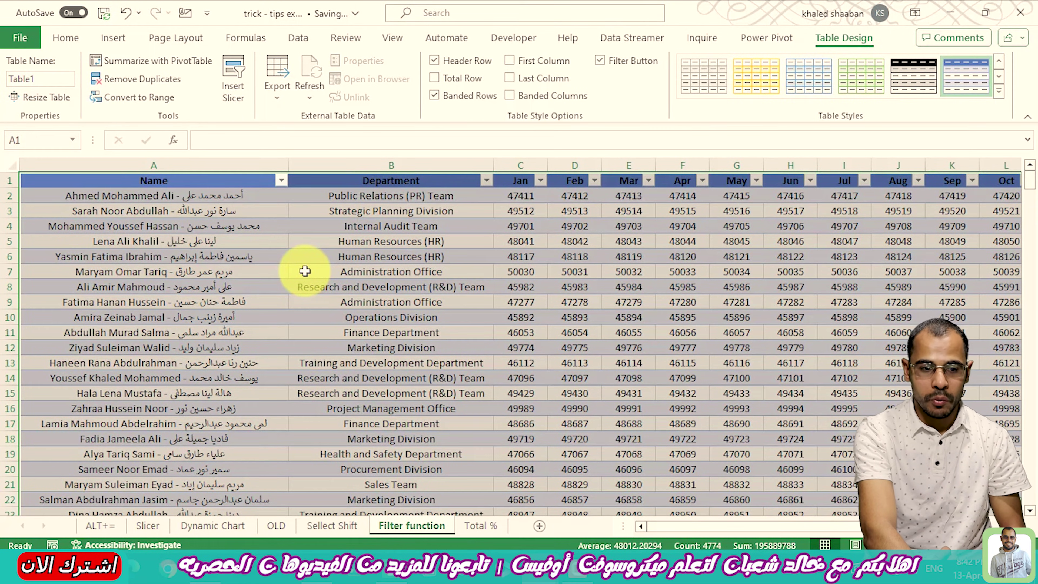
{"action": "scroll", "coordinate": [304, 270], "scroll_direction": "down", "scroll_amount": 2}
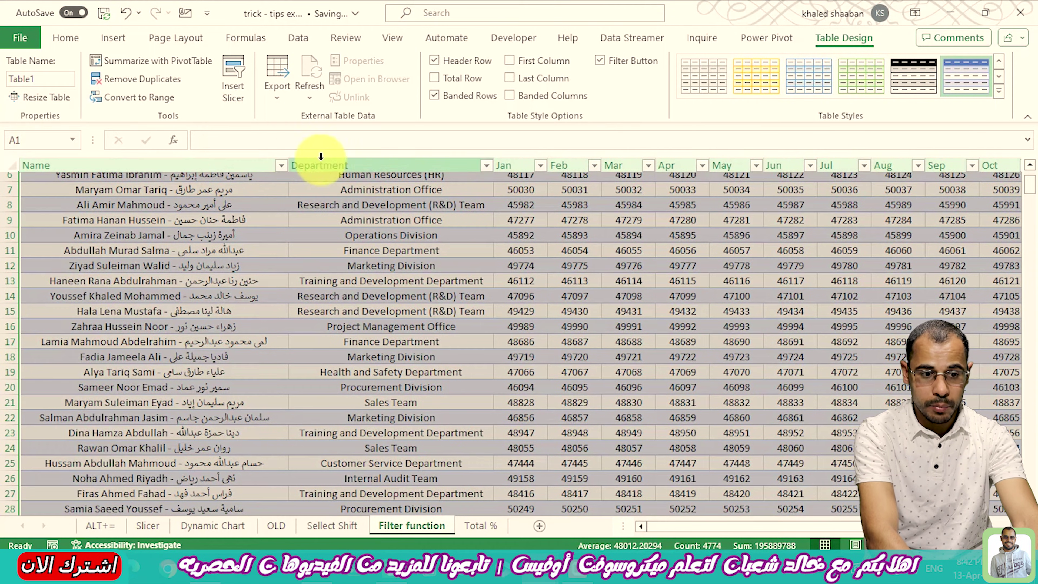
{"action": "left_click", "coordinate": [576, 281]}
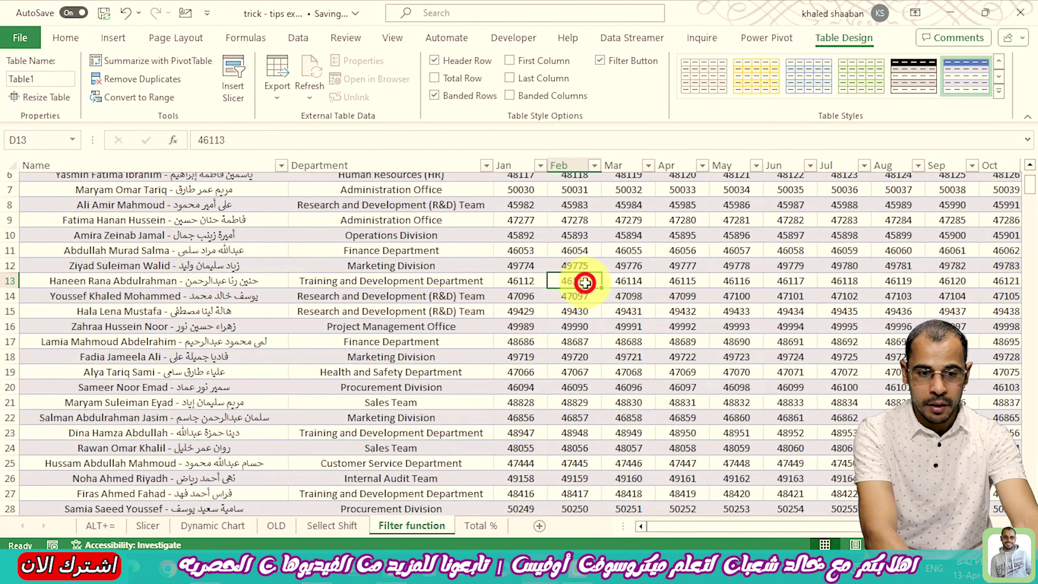
Scroll down Table1 to see the Name–Dec headings replace the column letters, reaching the yearly figures.
{"action": "scroll", "coordinate": [581, 280], "scroll_direction": "down", "scroll_amount": 4}
{"action": "scroll", "coordinate": [580, 280], "scroll_direction": "down", "scroll_amount": 5}
{"action": "scroll", "coordinate": [585, 283], "scroll_direction": "down", "scroll_amount": 5}
{"action": "scroll", "coordinate": [585, 282], "scroll_direction": "down", "scroll_amount": 2}
{"action": "scroll", "coordinate": [585, 282], "scroll_direction": "down", "scroll_amount": 4}
{"action": "scroll", "coordinate": [585, 282], "scroll_direction": "down", "scroll_amount": 4}
{"action": "scroll", "coordinate": [585, 282], "scroll_direction": "down", "scroll_amount": 4}
{"action": "scroll", "coordinate": [585, 282], "scroll_direction": "down", "scroll_amount": 3}
{"action": "scroll", "coordinate": [585, 282], "scroll_direction": "down", "scroll_amount": 2}
{"action": "left_click", "coordinate": [585, 282]}
{"action": "scroll", "coordinate": [585, 283], "scroll_direction": "down", "scroll_amount": 5}
{"action": "left_click", "coordinate": [574, 393]}
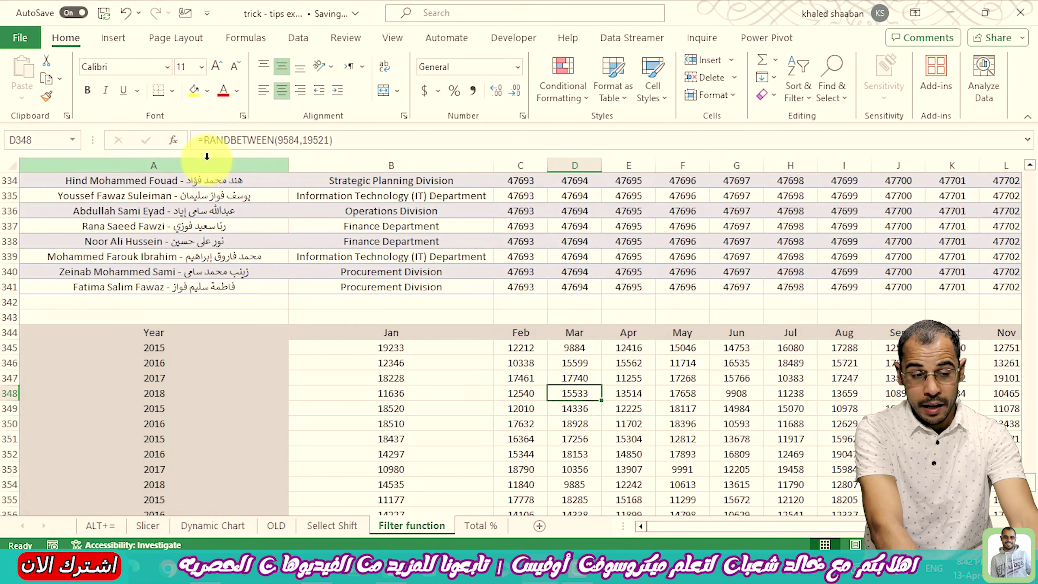
Select a cell in the yearly figures at row 344 and convert them with Ctrl+T into banded Table3 with headers.
{"action": "left_click", "coordinate": [387, 211]}
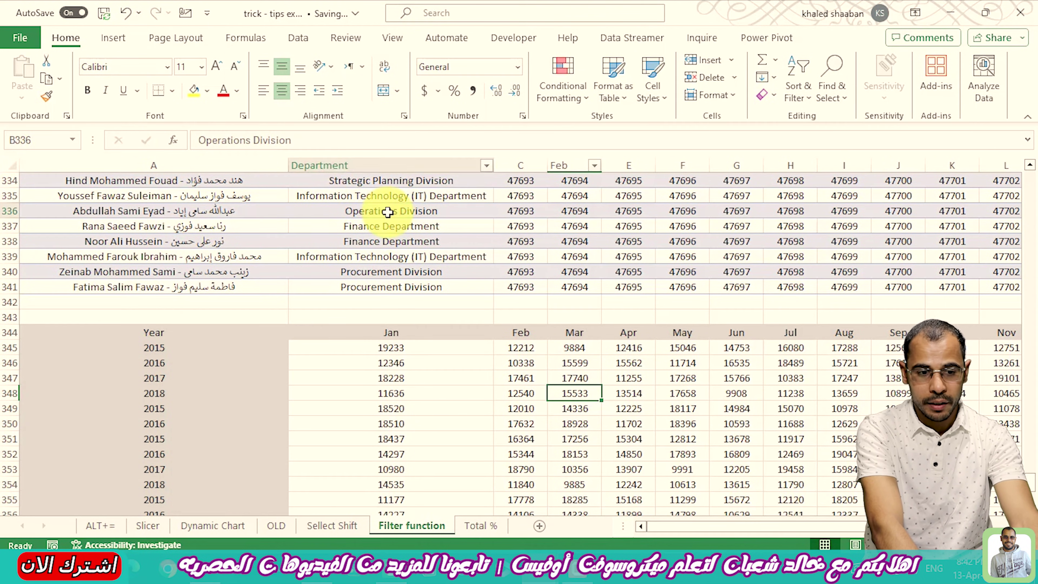
{"action": "left_click", "coordinate": [484, 252]}
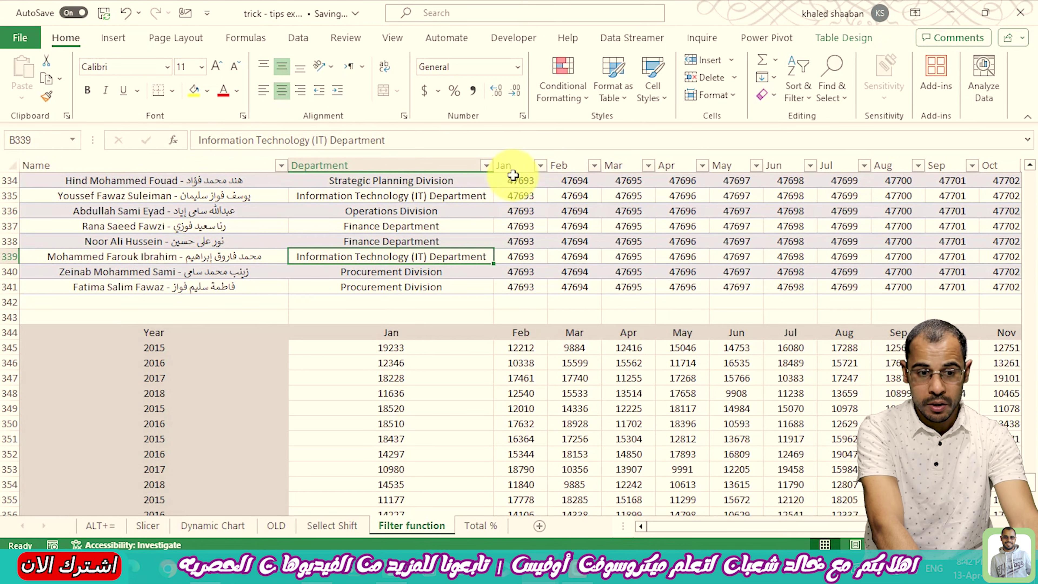
{"action": "left_click", "coordinate": [533, 393]}
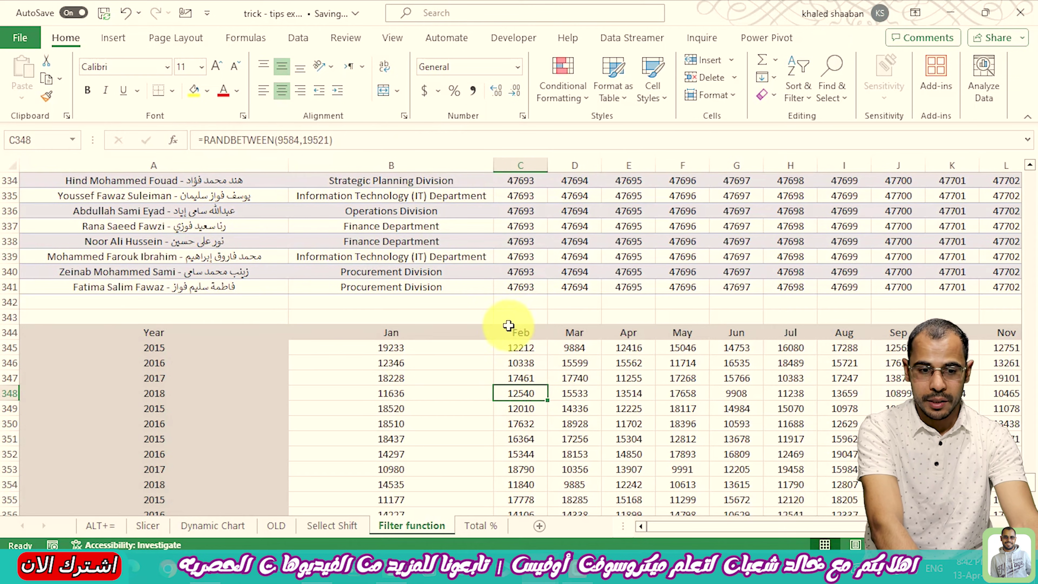
{"action": "scroll", "coordinate": [501, 329], "scroll_direction": "down", "scroll_amount": 4}
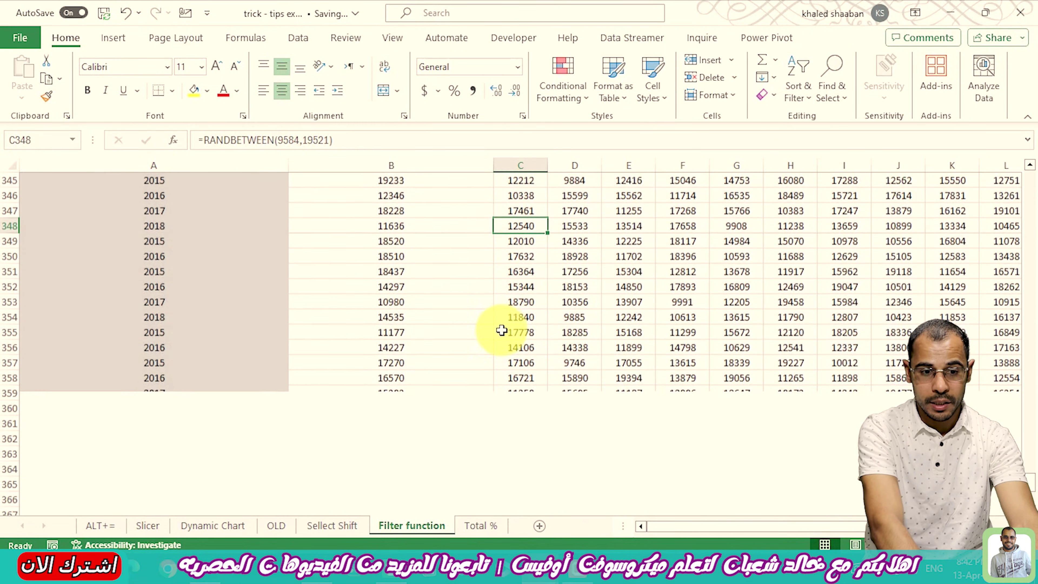
{"action": "scroll", "coordinate": [501, 330], "scroll_direction": "up", "scroll_amount": 1}
{"action": "scroll", "coordinate": [501, 330], "scroll_direction": "down", "scroll_amount": 2}
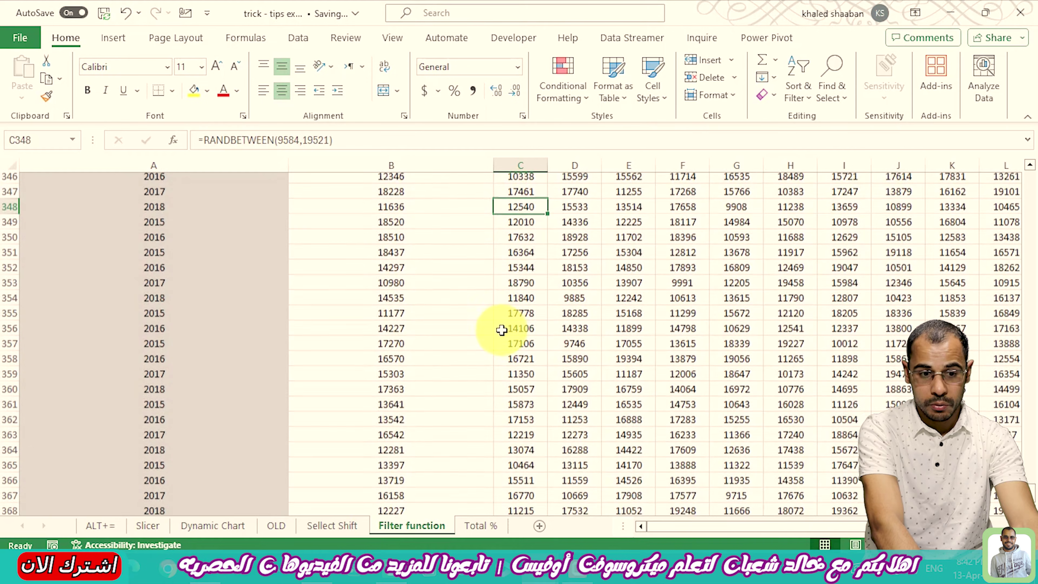
{"action": "scroll", "coordinate": [501, 330], "scroll_direction": "up", "scroll_amount": 2}
{"action": "scroll", "coordinate": [501, 330], "scroll_direction": "up", "scroll_amount": 1}
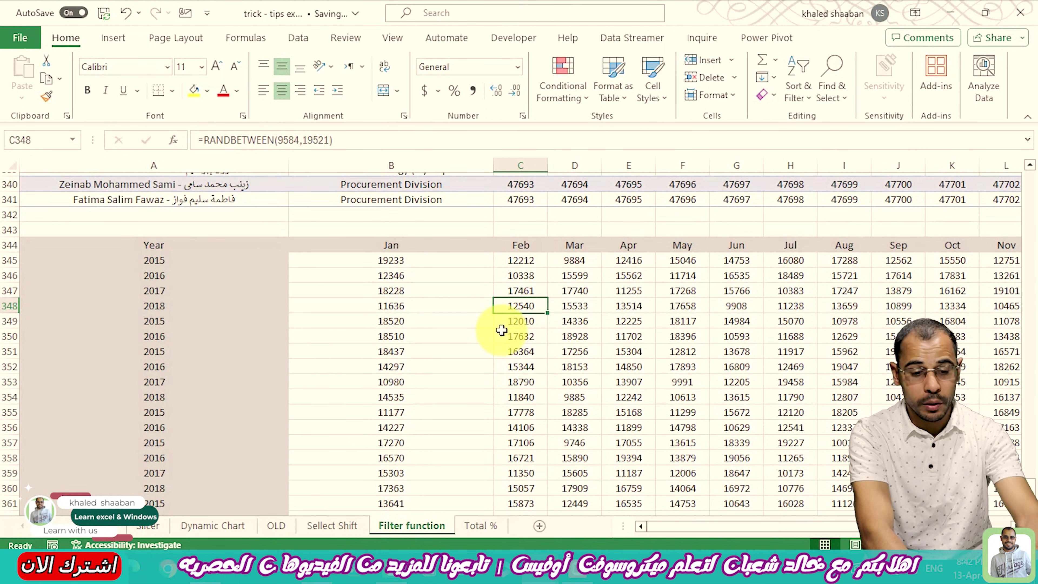
{"action": "key", "text": "ctrl+t"}
{"action": "key", "text": "Return"}
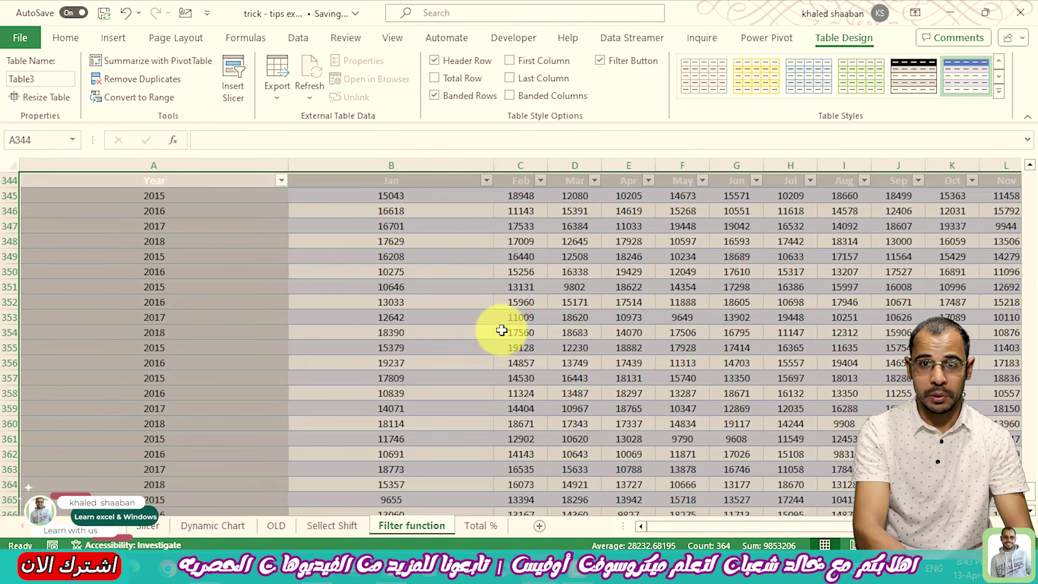
{"action": "left_click", "coordinate": [502, 330]}
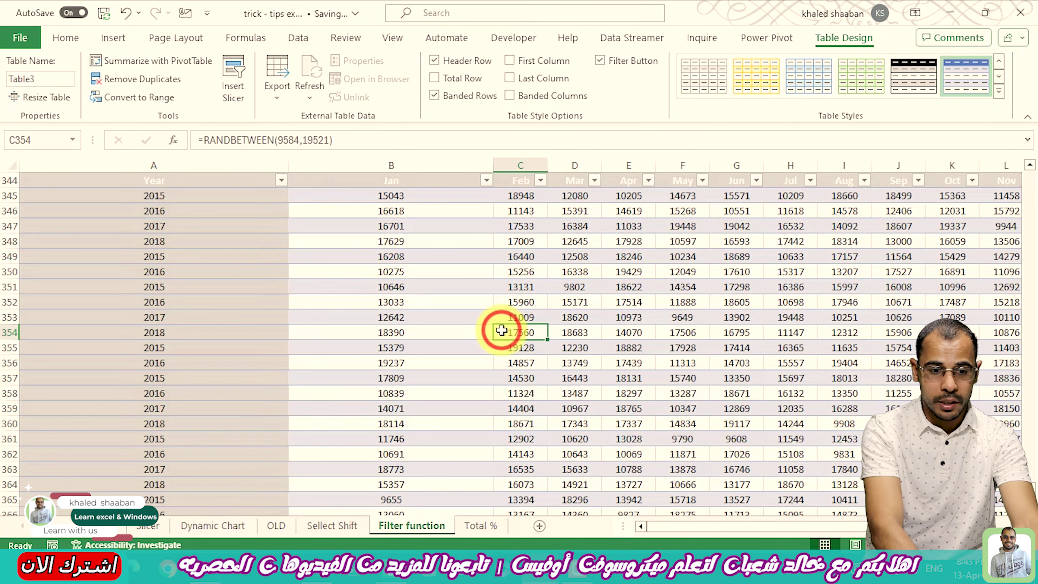
{"action": "scroll", "coordinate": [501, 330], "scroll_direction": "down", "scroll_amount": 1}
{"action": "scroll", "coordinate": [500, 331], "scroll_direction": "down", "scroll_amount": 1}
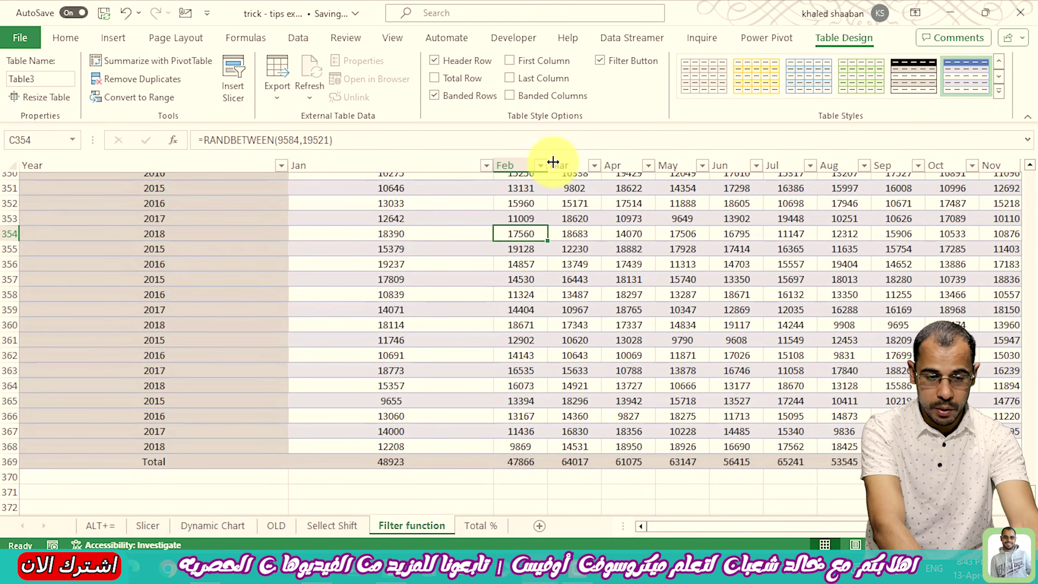
{"action": "scroll", "coordinate": [548, 282], "scroll_direction": "up", "scroll_amount": 5}
{"action": "scroll", "coordinate": [550, 290], "scroll_direction": "up", "scroll_amount": 1}
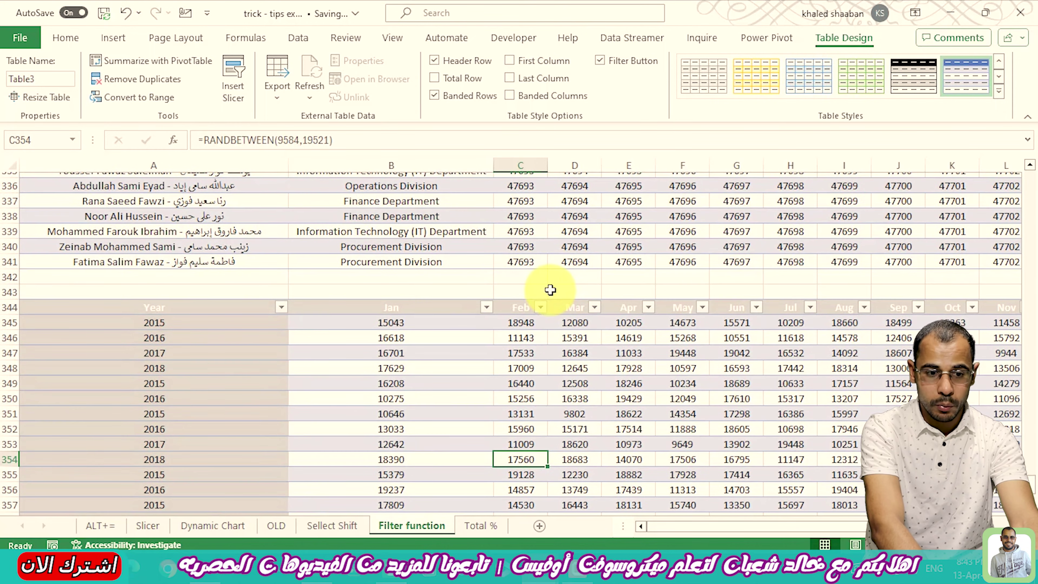
{"action": "left_click", "coordinate": [507, 221]}
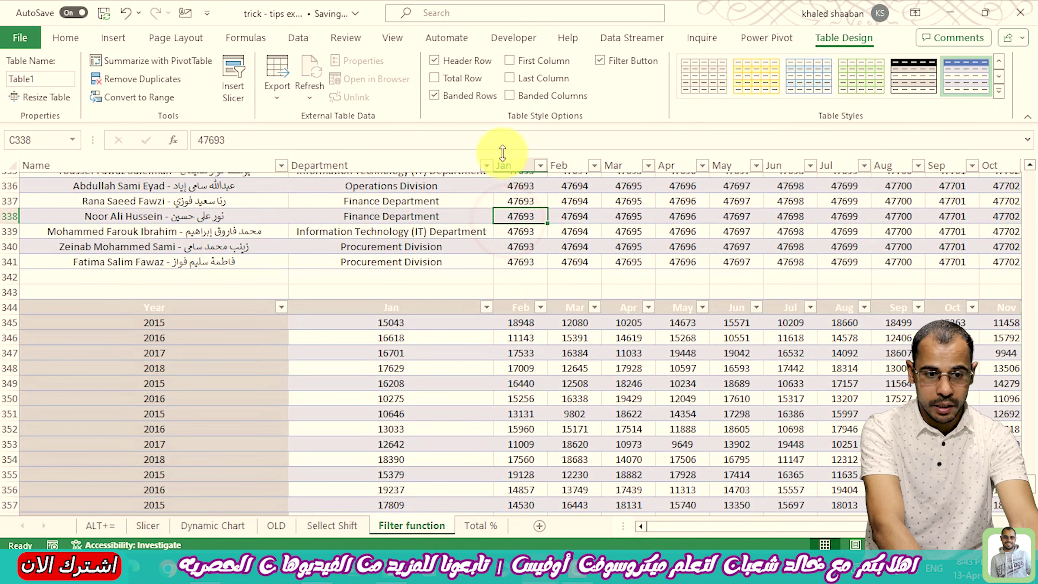